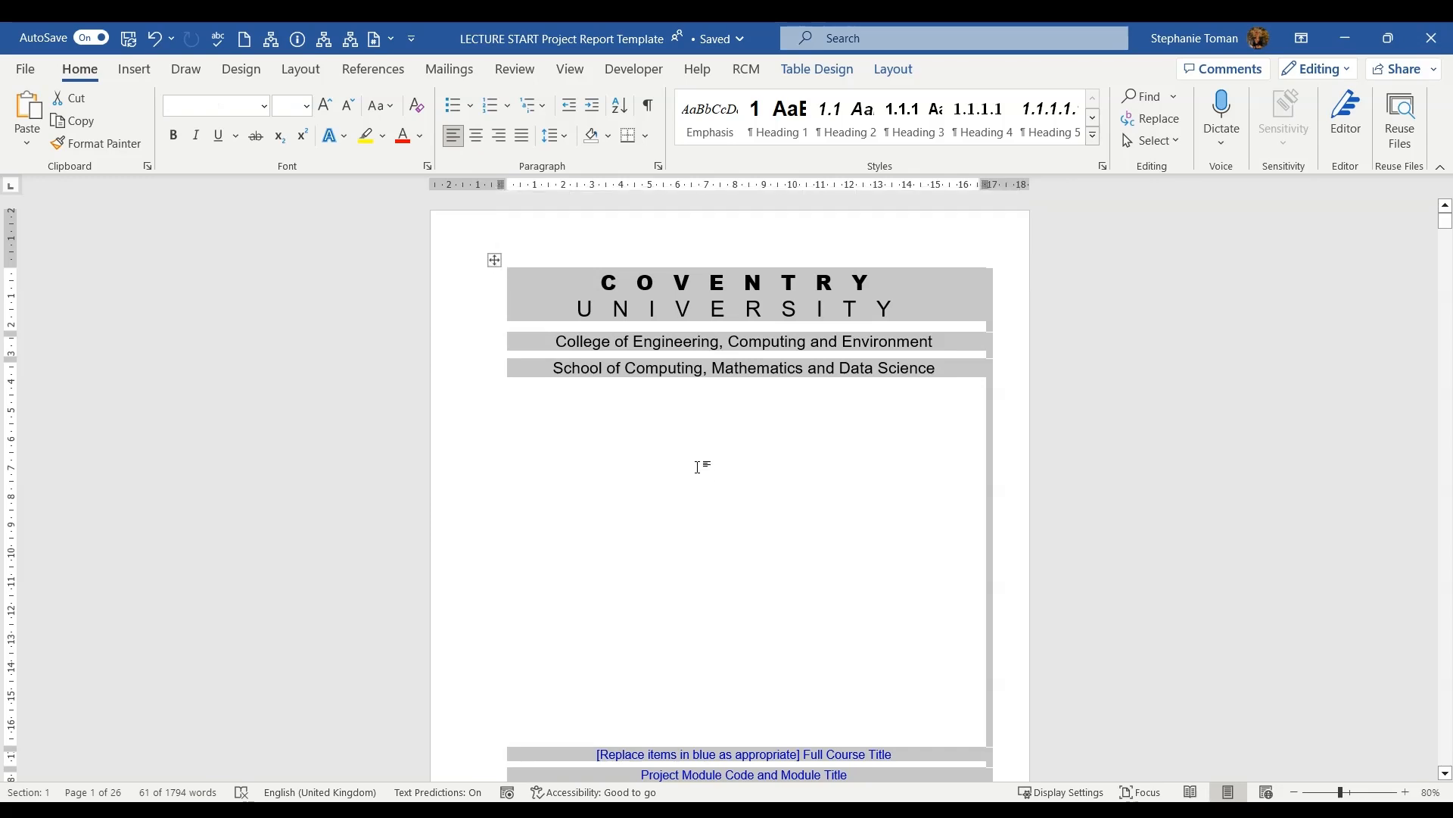
Review the cover page's layout table and the border options available for it.
scroll(697, 467, down, 5)
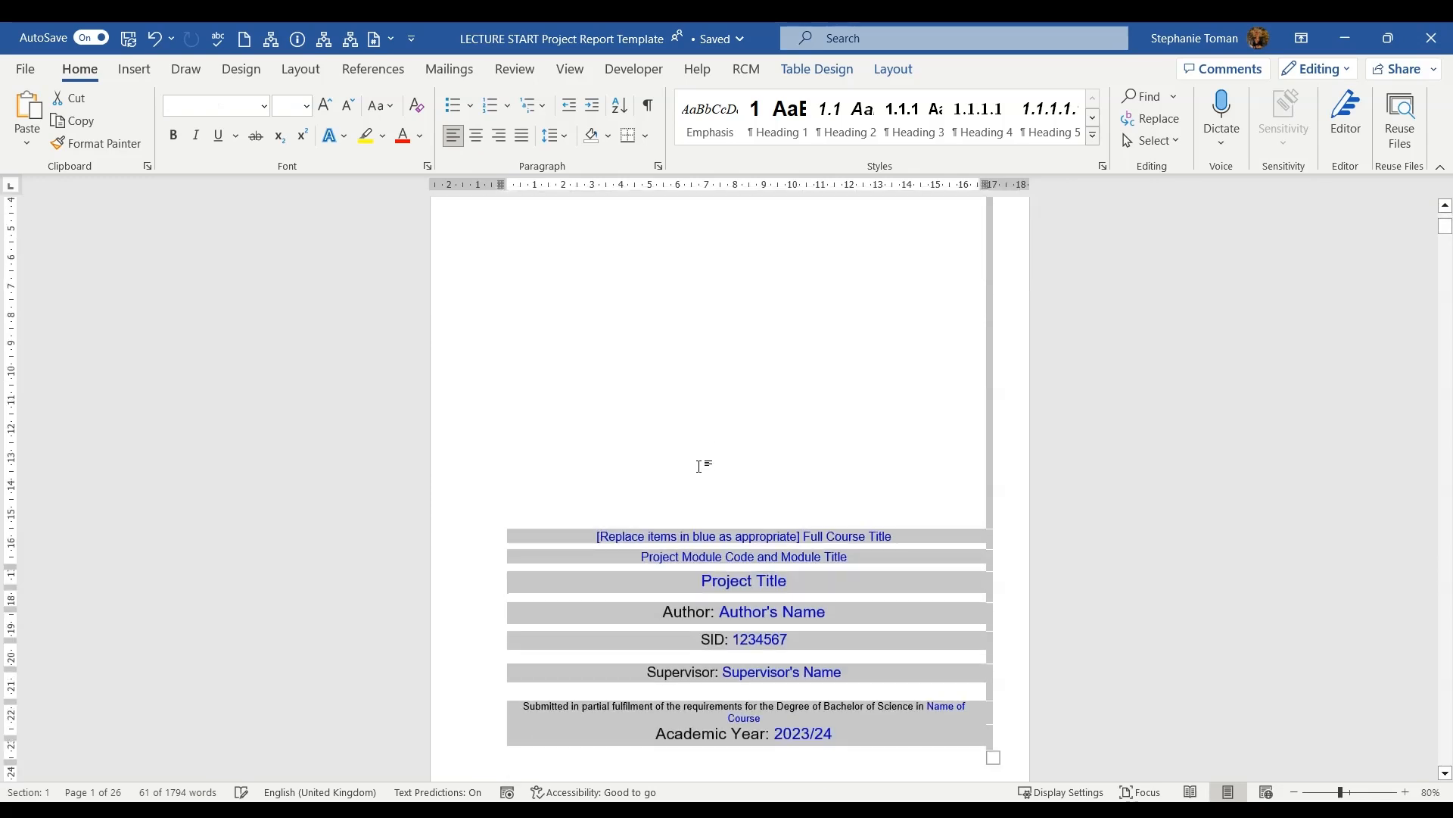
scroll(701, 462, up, 4)
scroll(700, 463, up, 1)
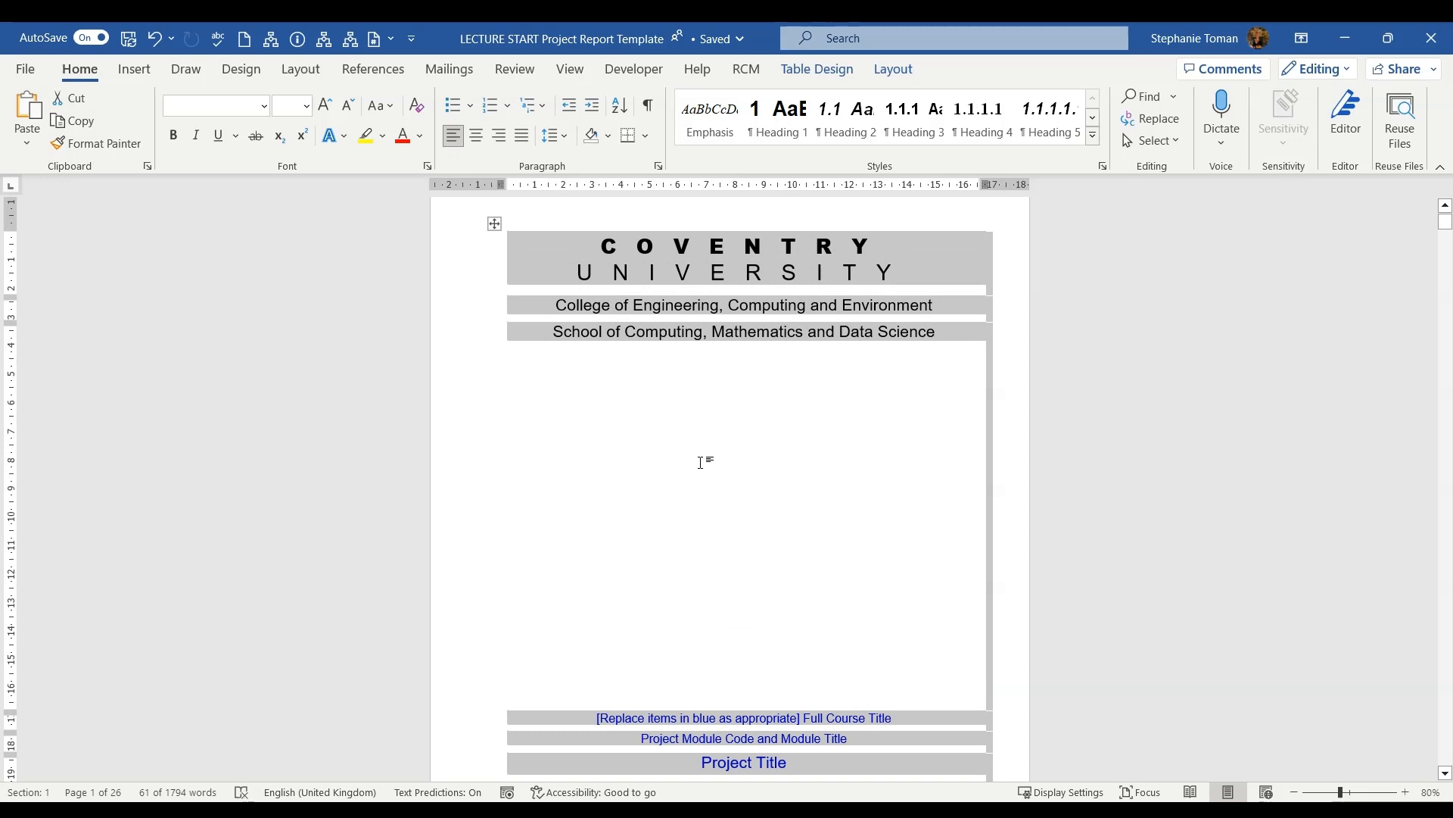
scroll(704, 461, down, 3)
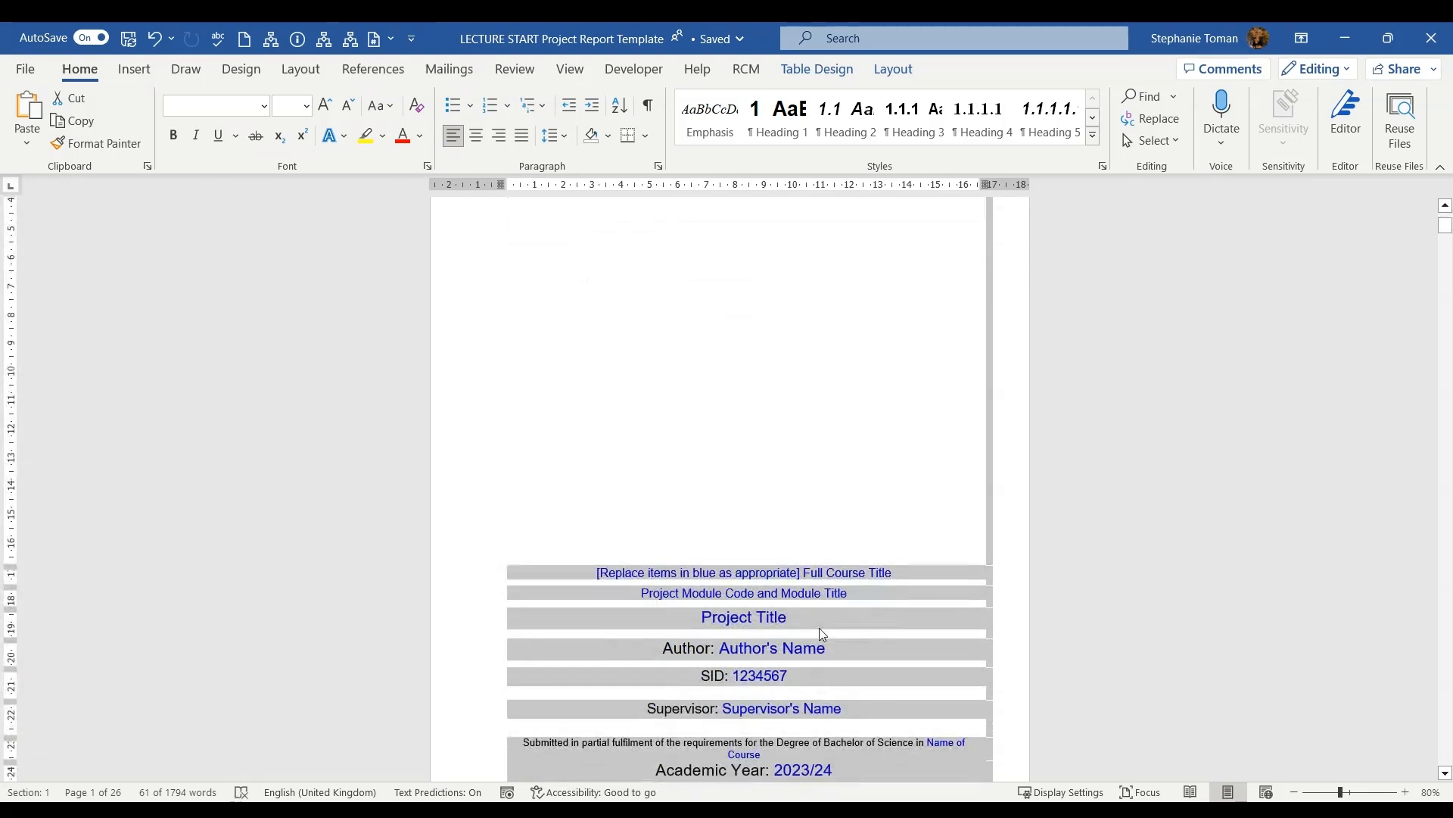
scroll(806, 464, up, 3)
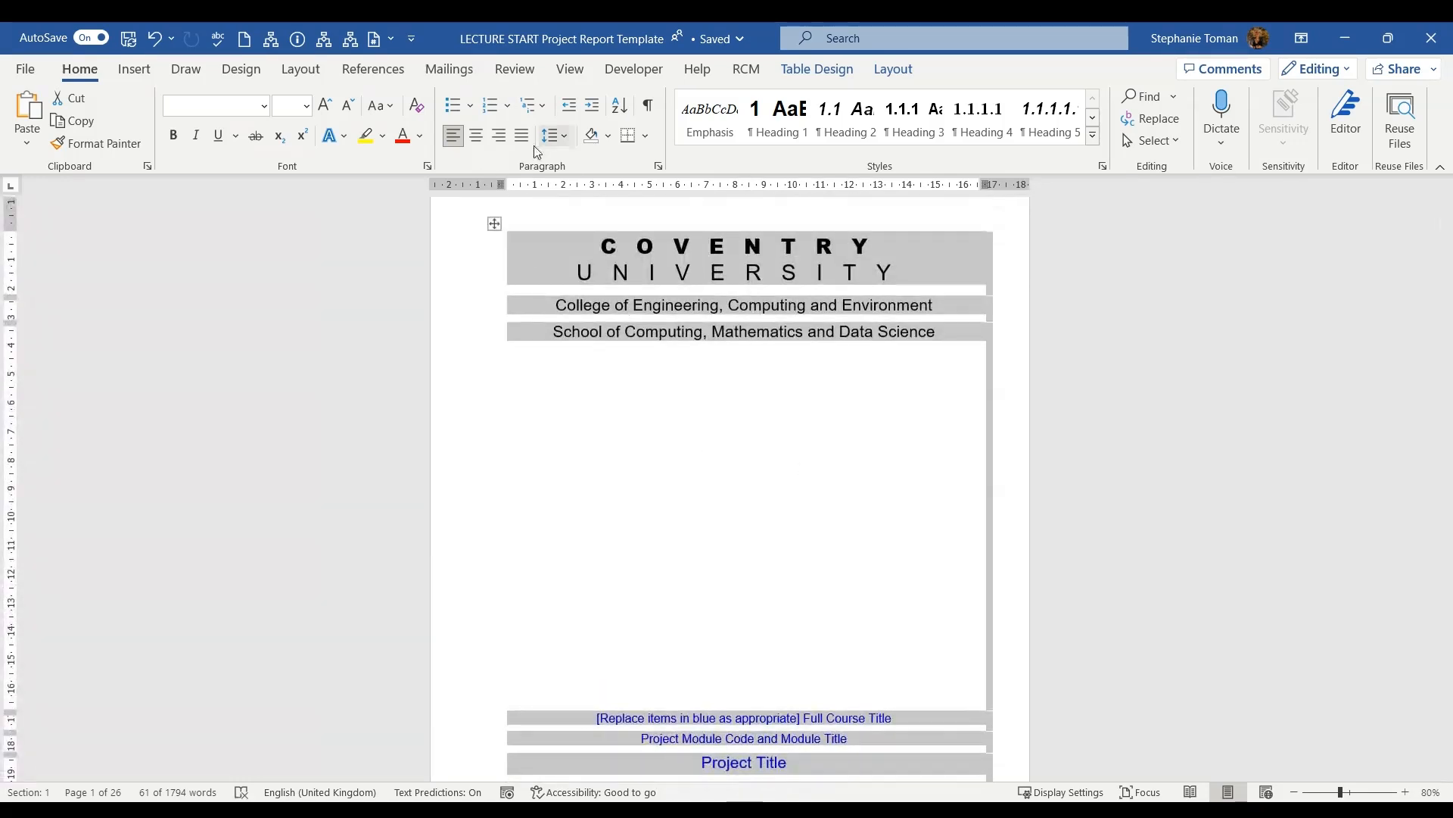
click(645, 138)
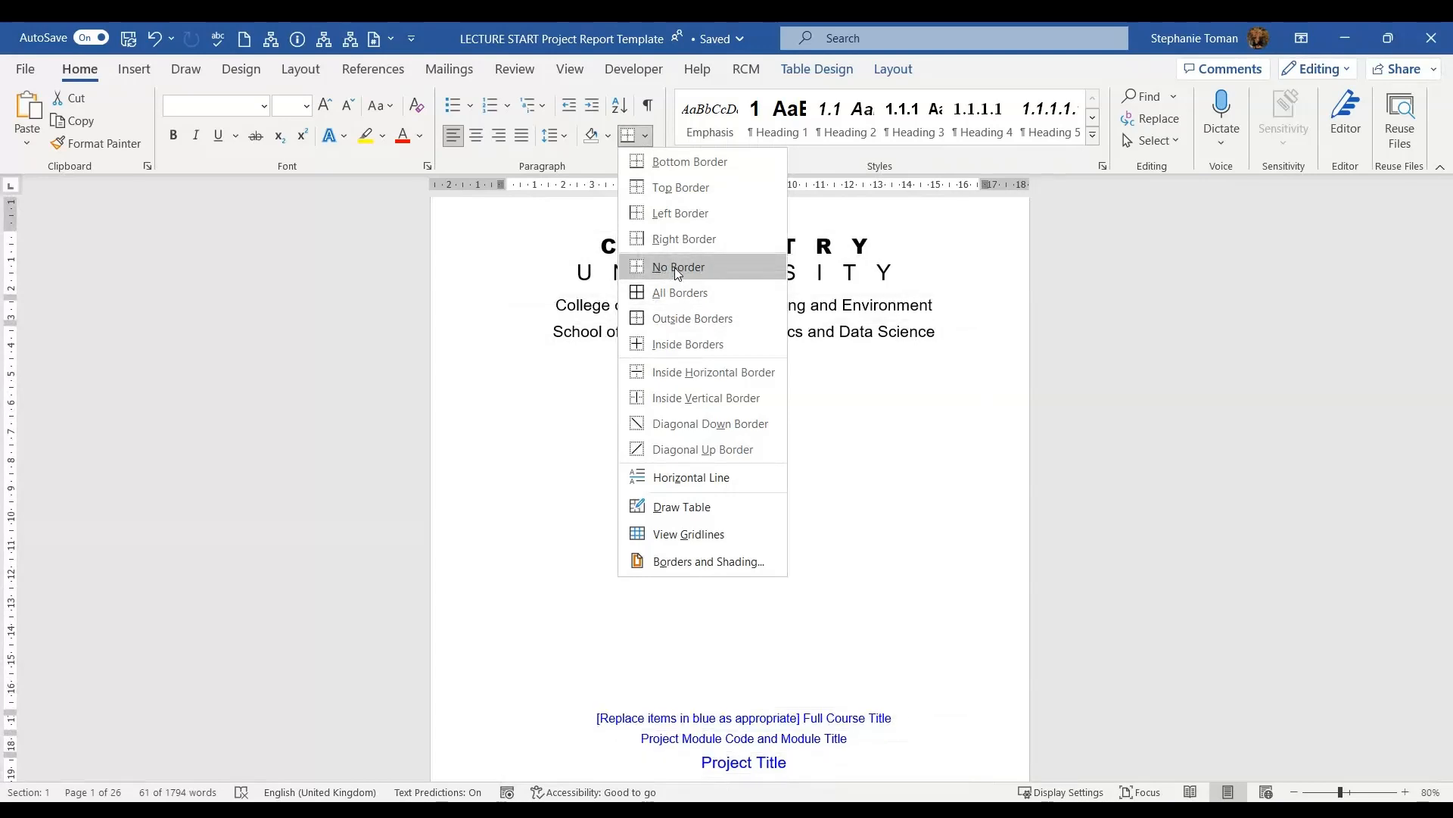
click(929, 558)
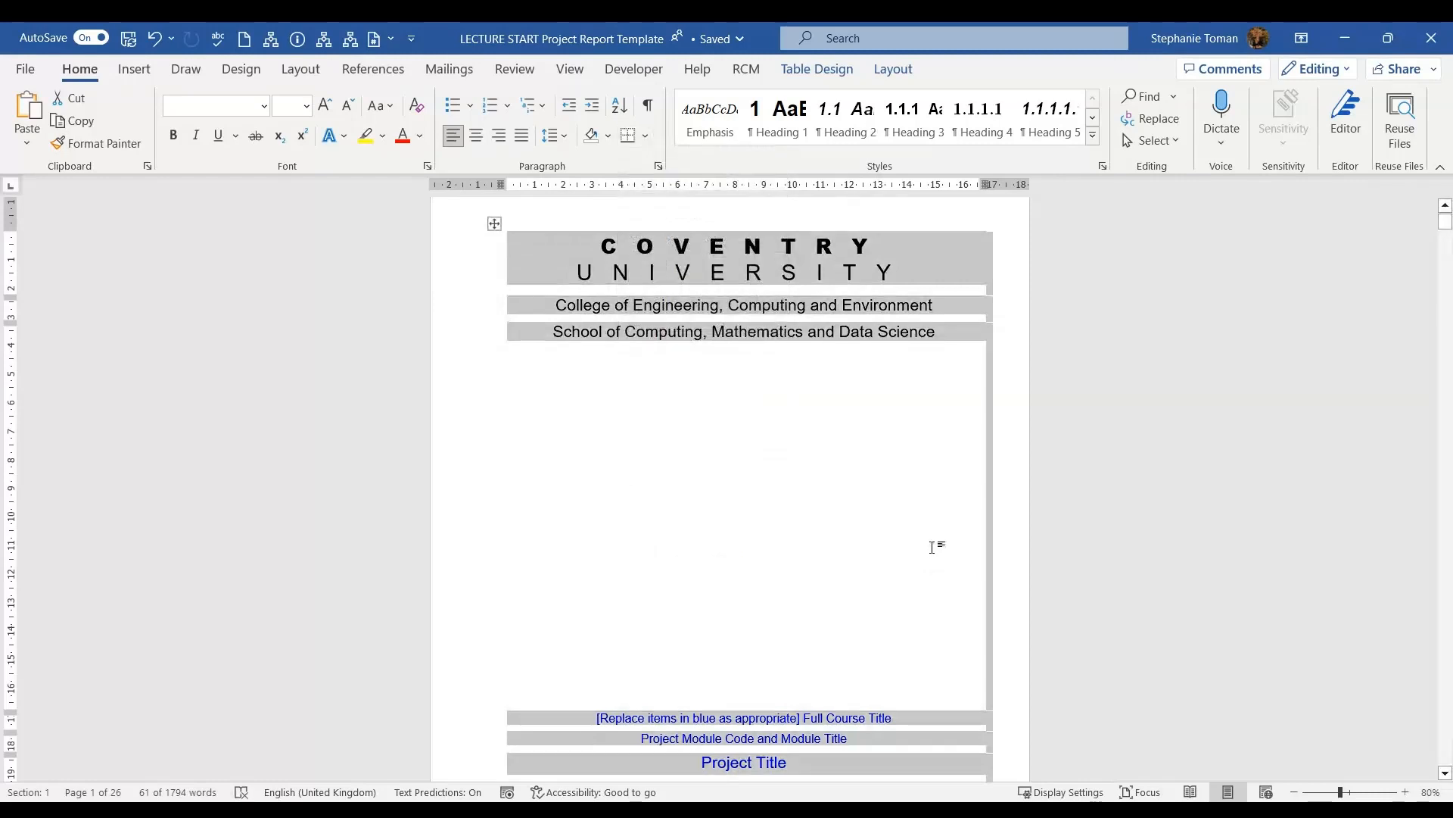
Show paragraph marks and hidden formatting symbols across the document, down to the end of the cover page.
click(762, 492)
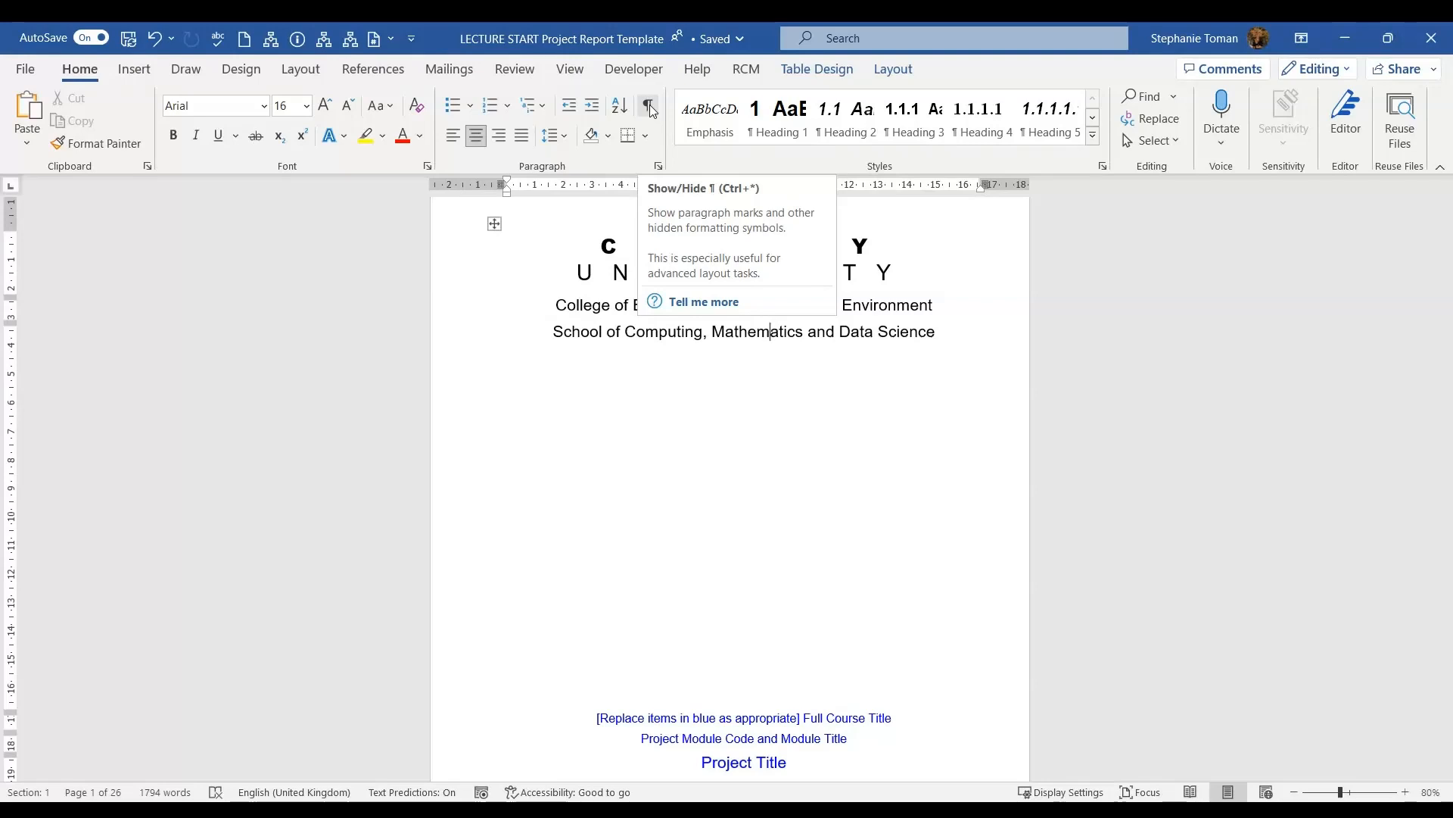
click(650, 104)
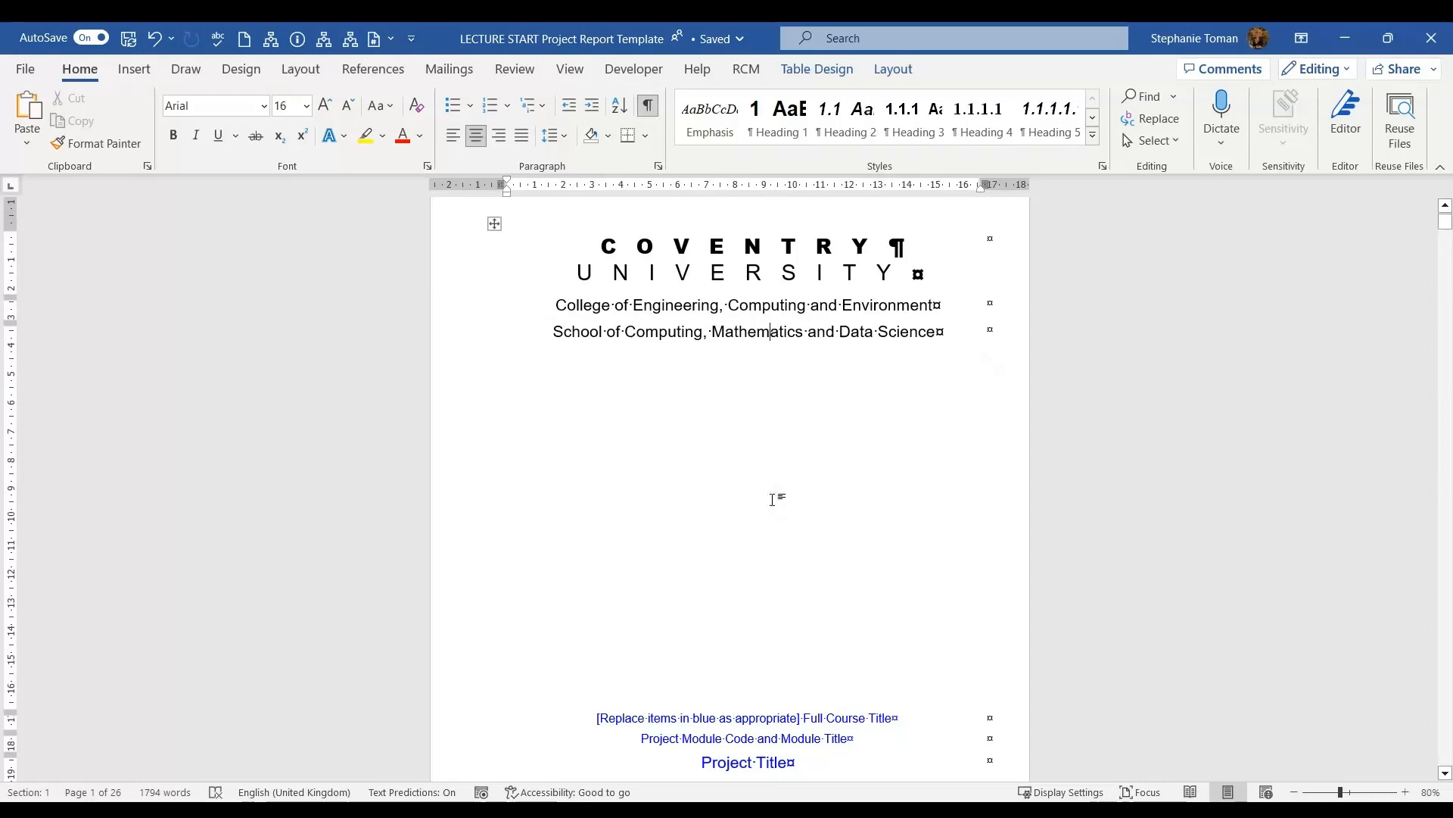
scroll(773, 499, down, 5)
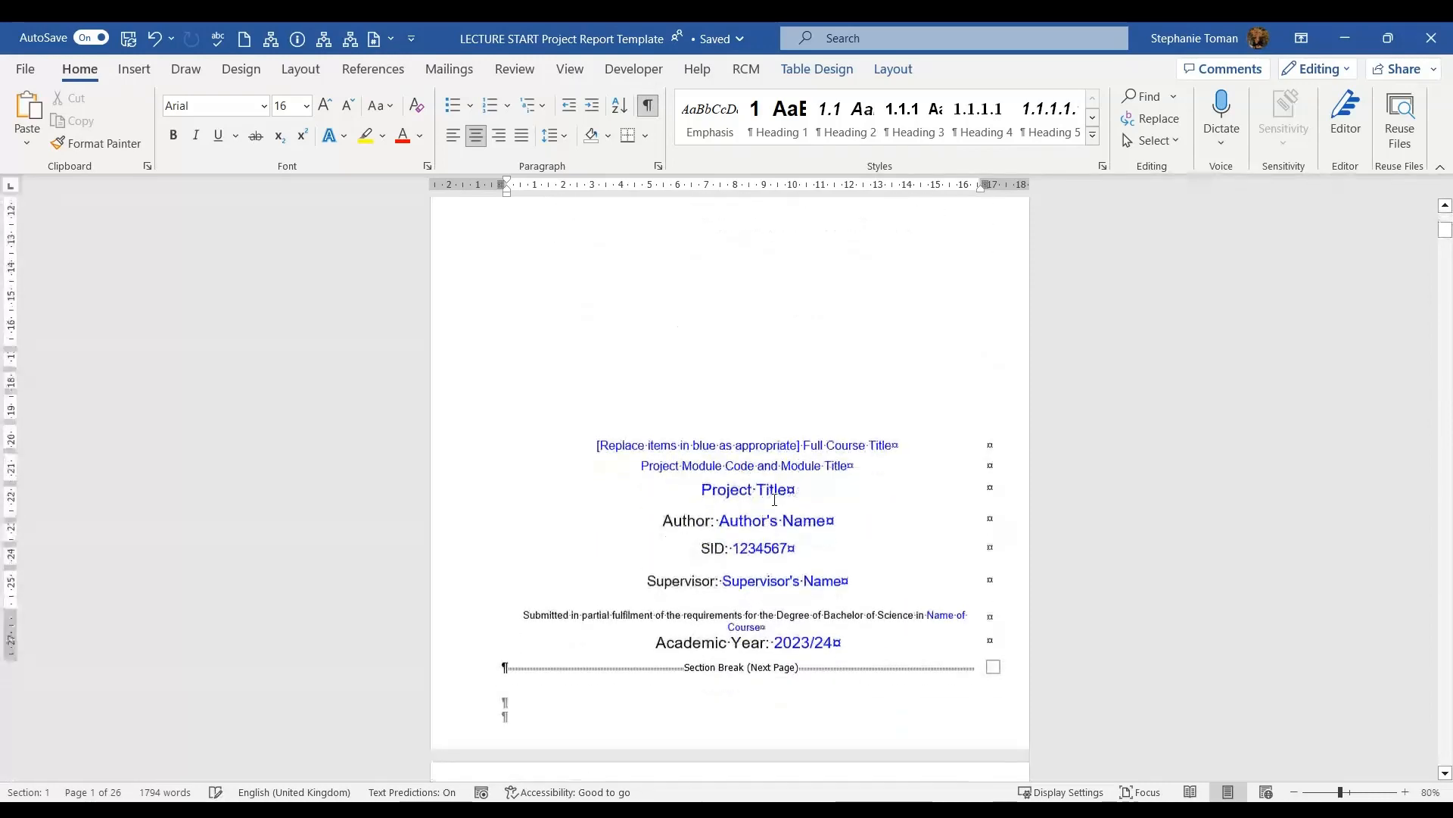
scroll(775, 499, down, 2)
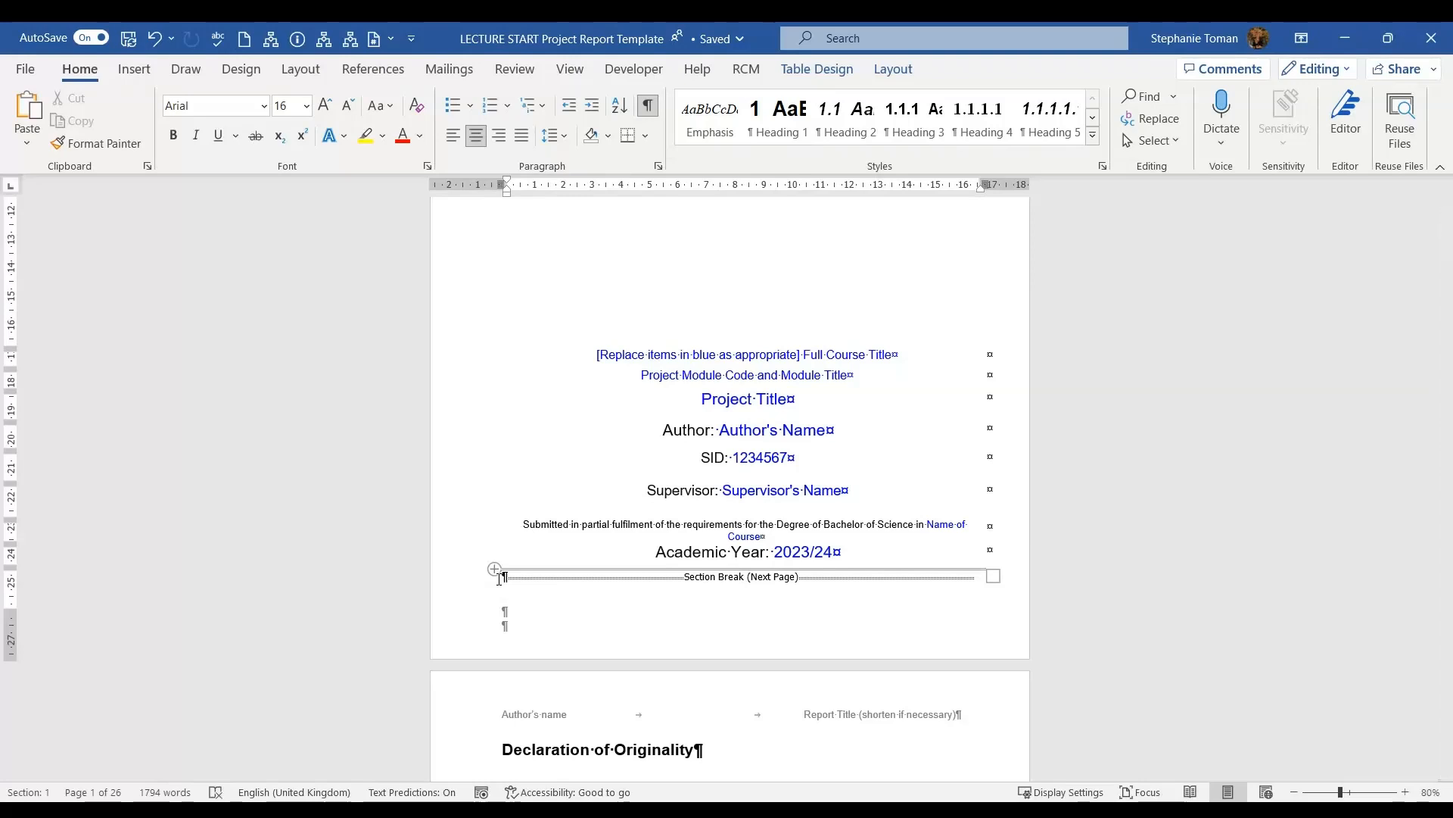
Look through the available page break and section break types for the cover page.
click(302, 70)
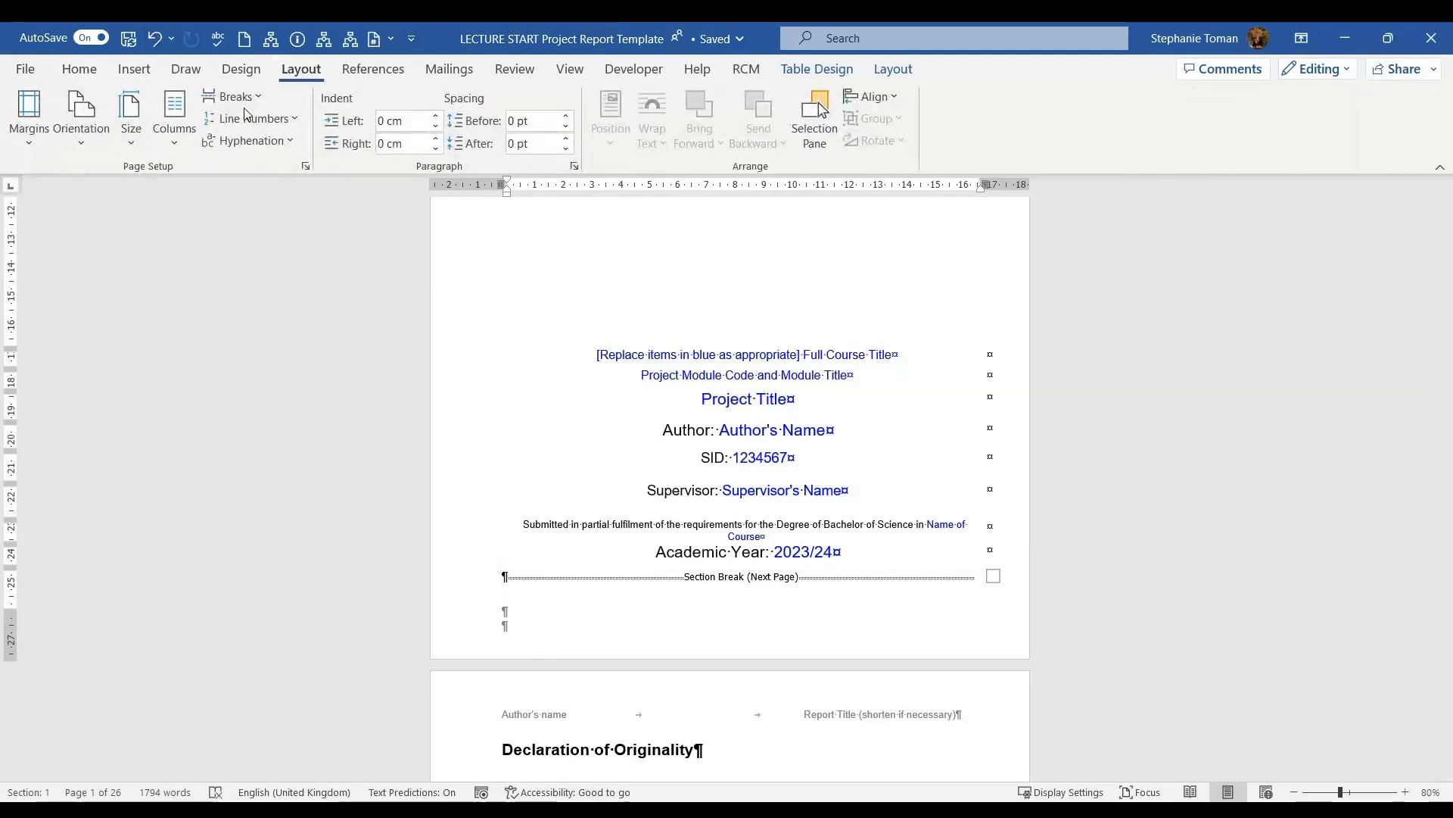
click(261, 103)
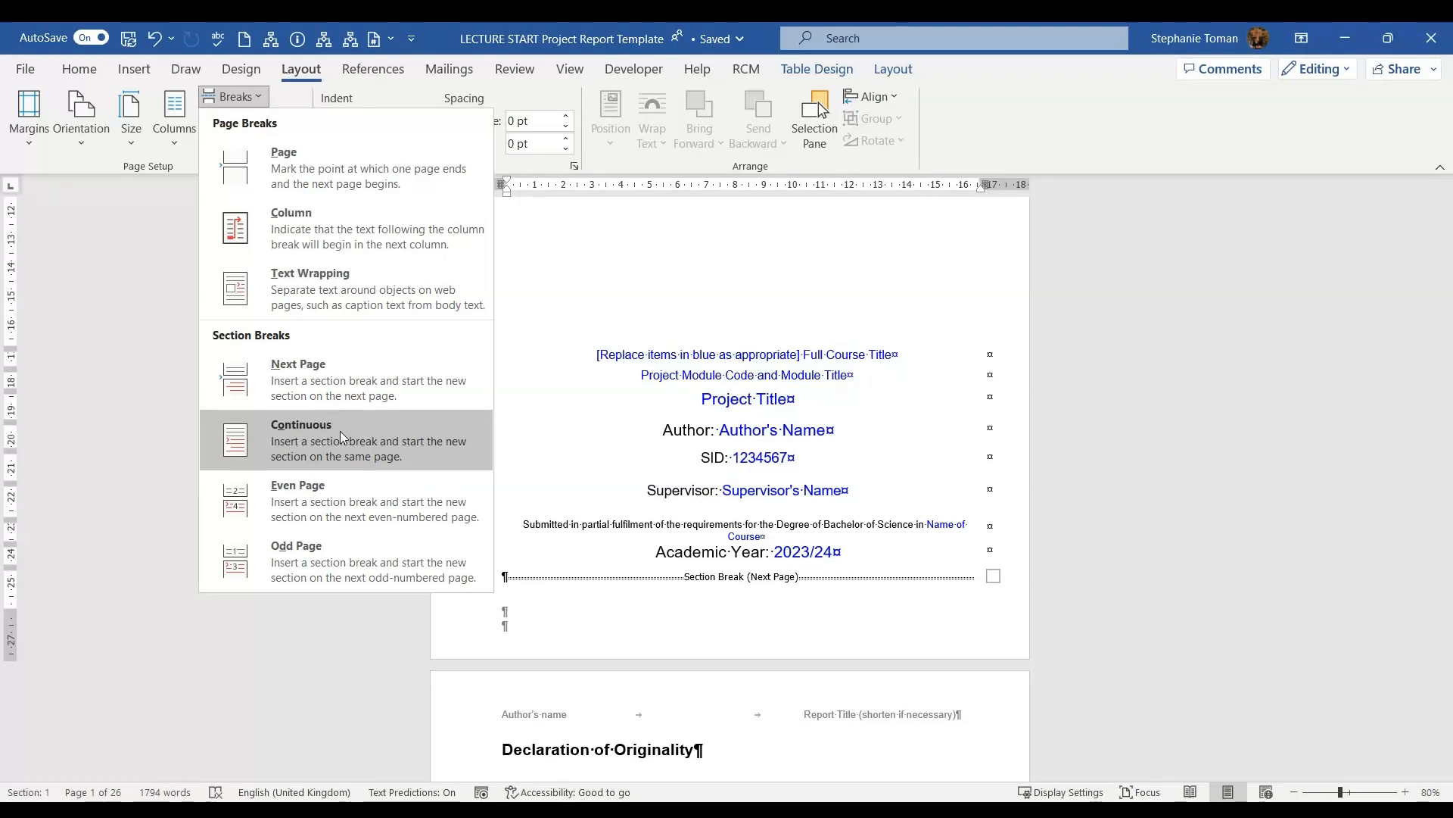
click(849, 623)
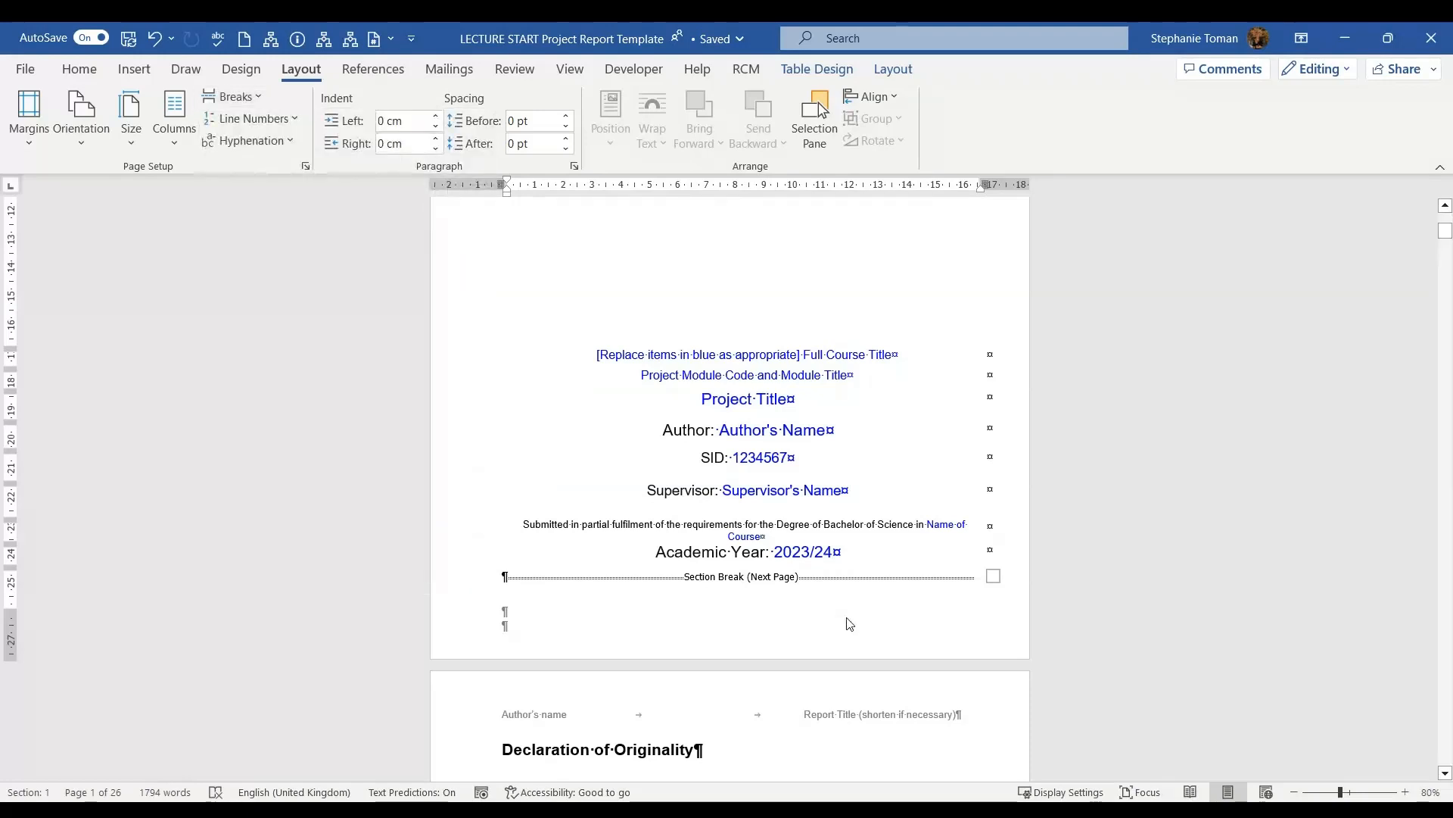
Examine the declarations page down to its closing page break and check the available break types there.
scroll(852, 618, down, 10)
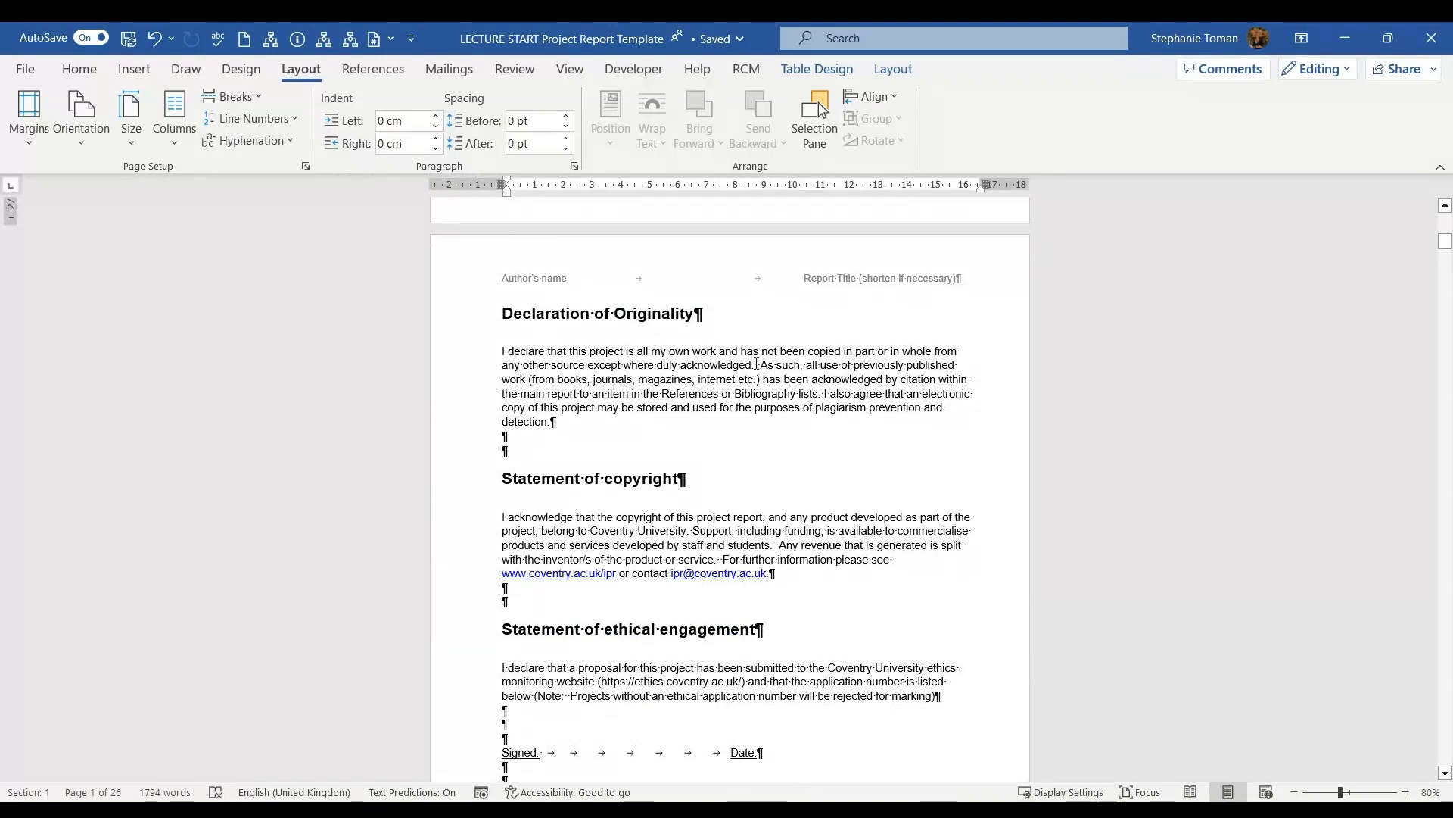
scroll(894, 515, down, 5)
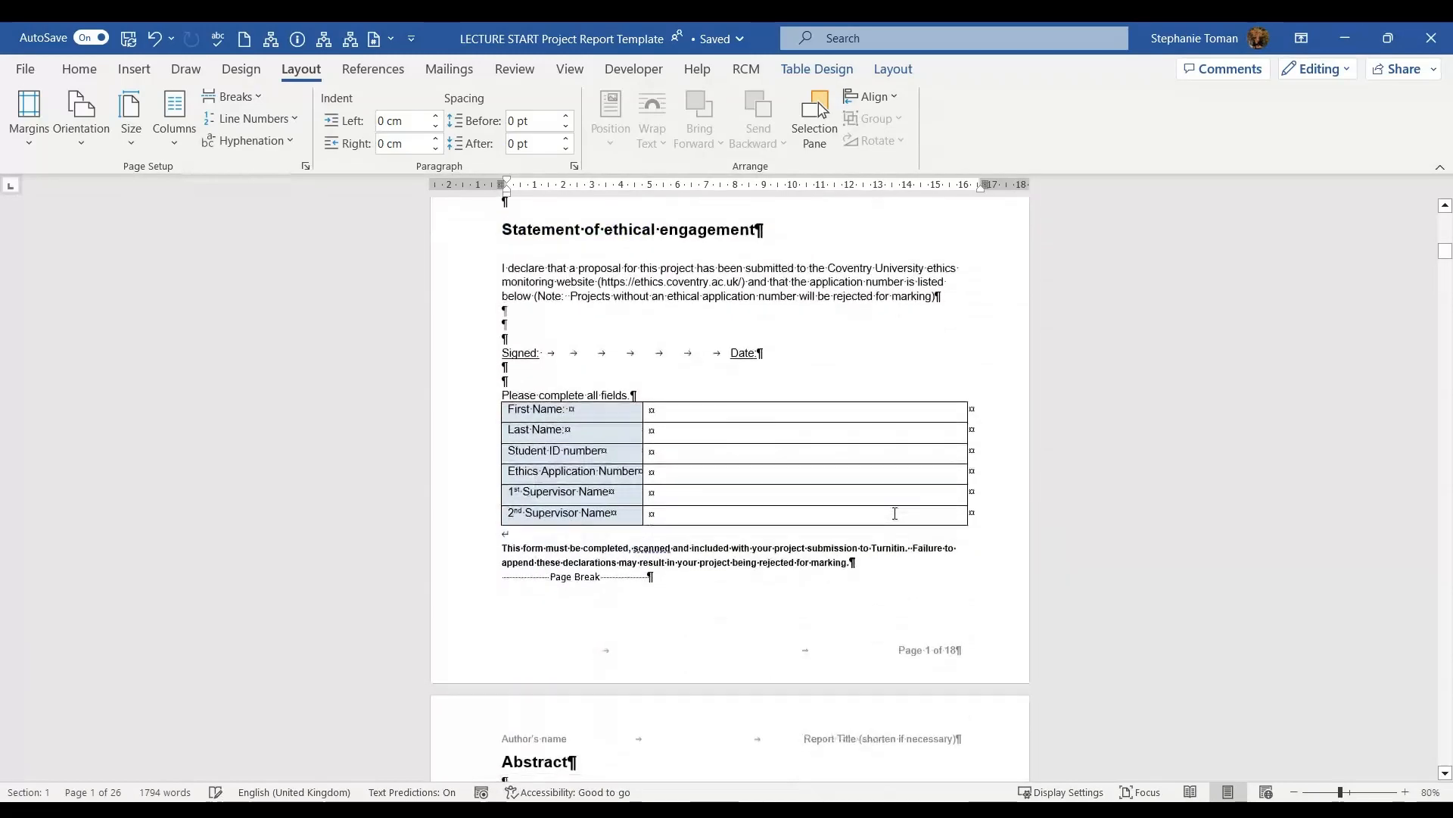
scroll(895, 513, down, 1)
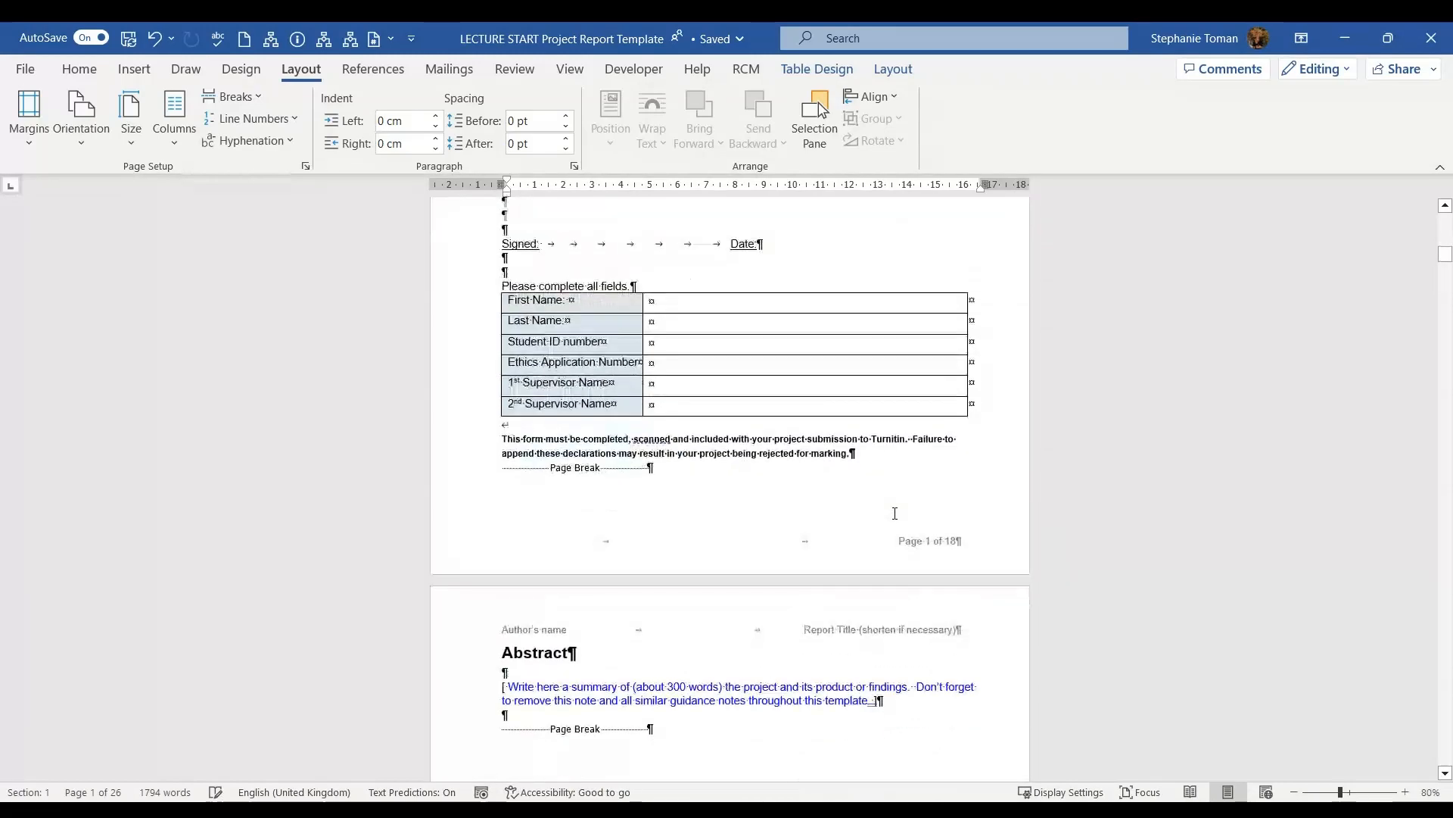
click(502, 467)
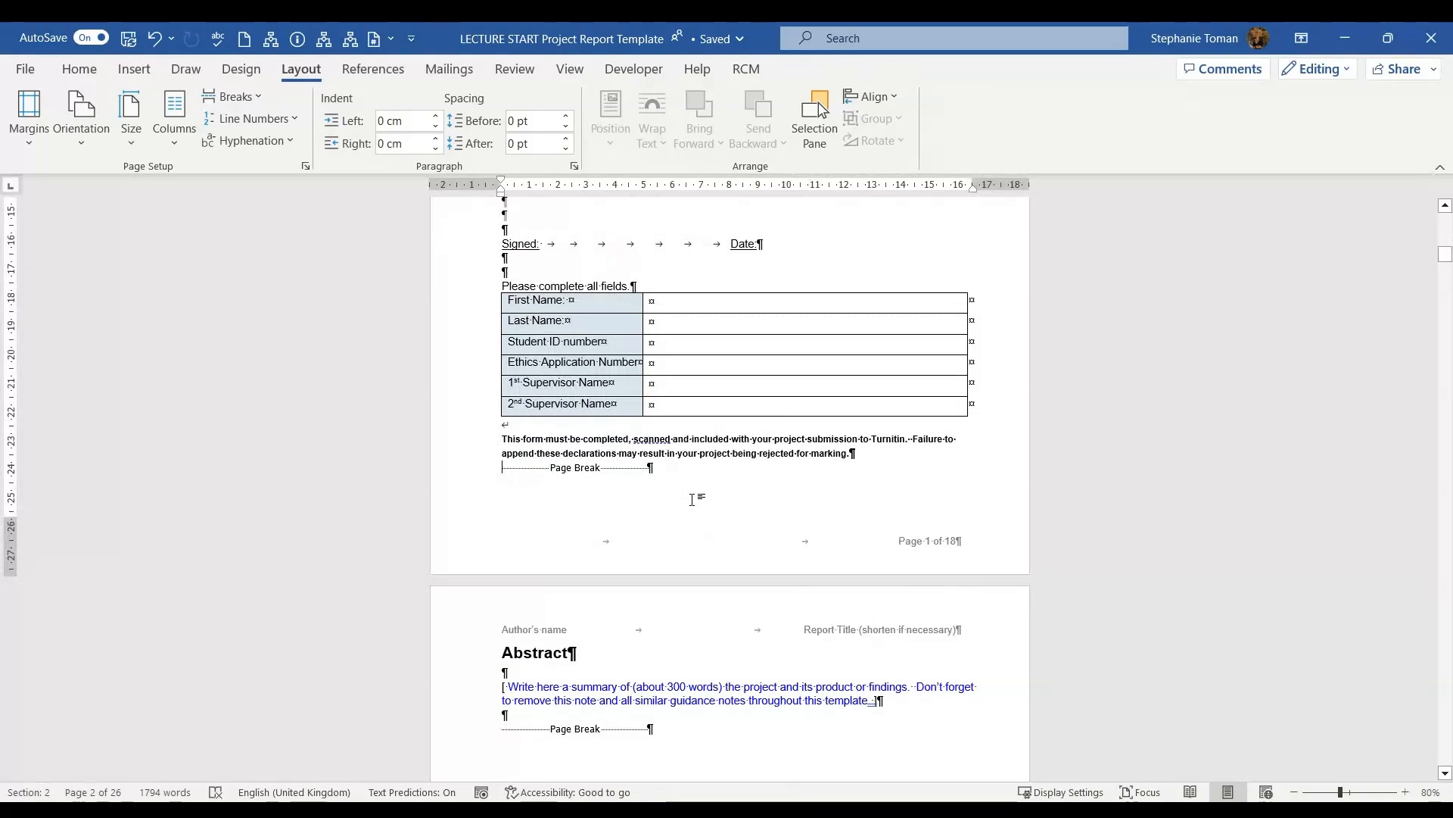
click(252, 97)
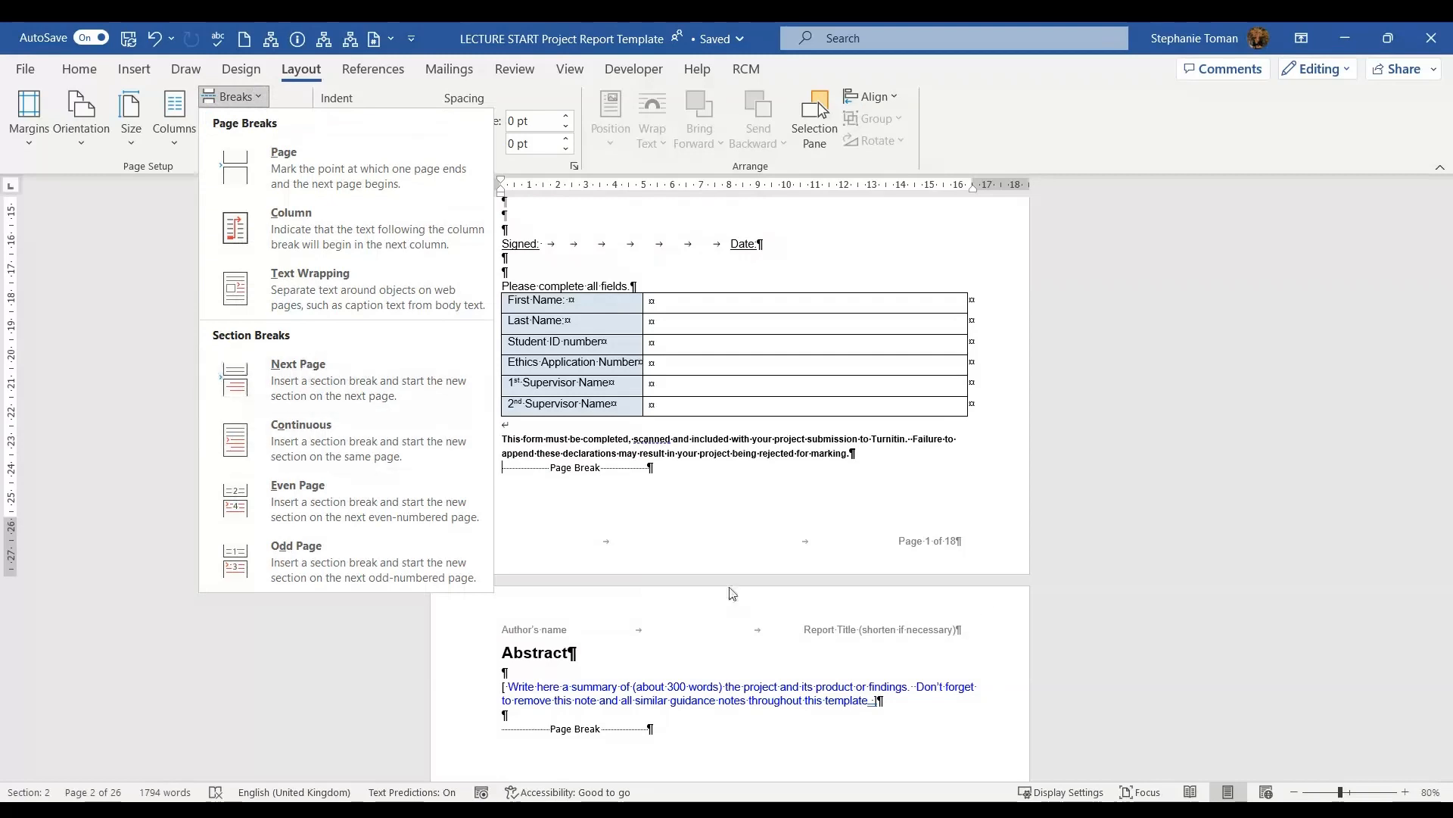
click(948, 505)
Examine the Abstract page's guidance note, page break and header, and the start of the Table of Contents.
scroll(945, 502, down, 6)
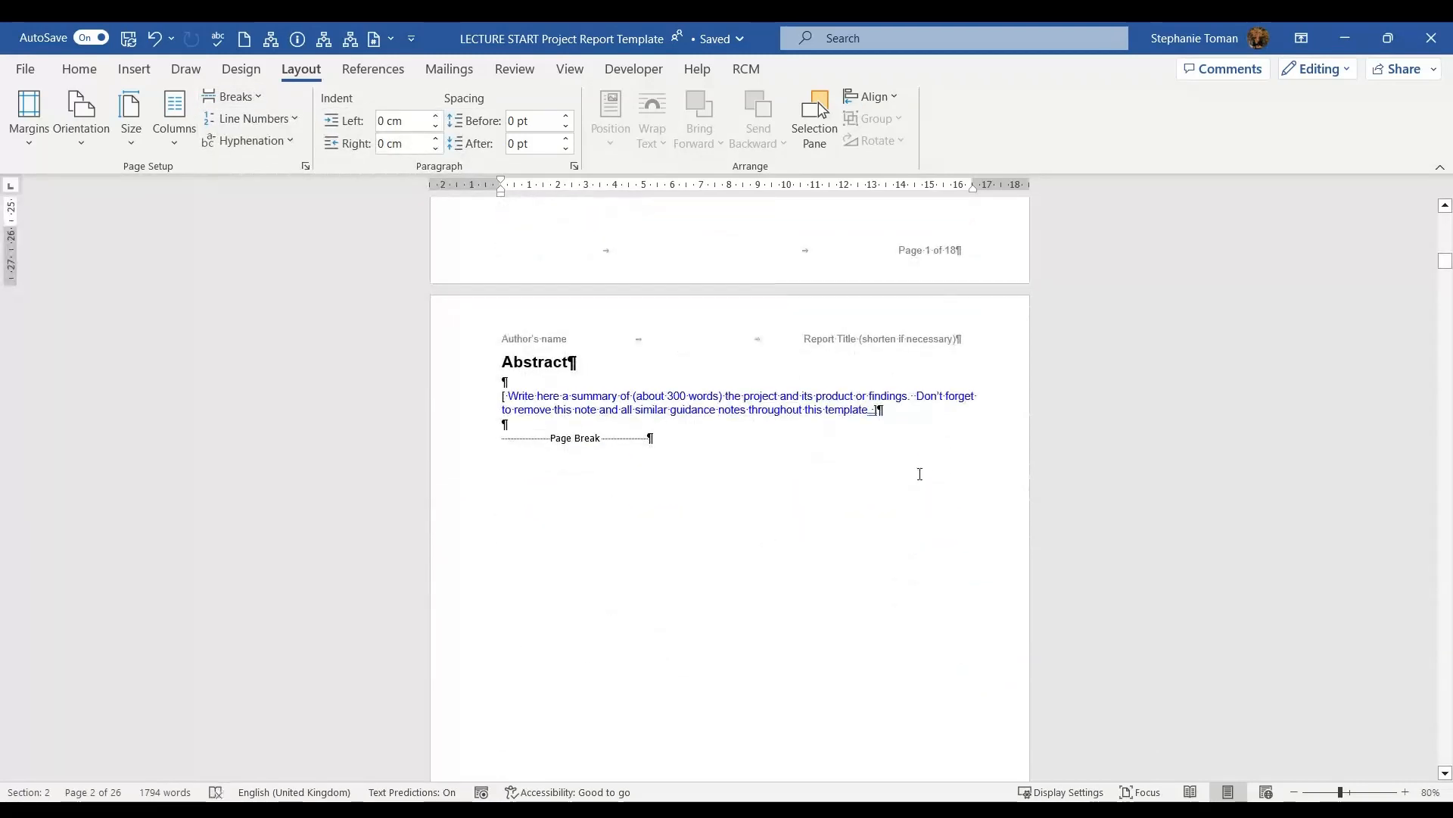
scroll(920, 474, down, 8)
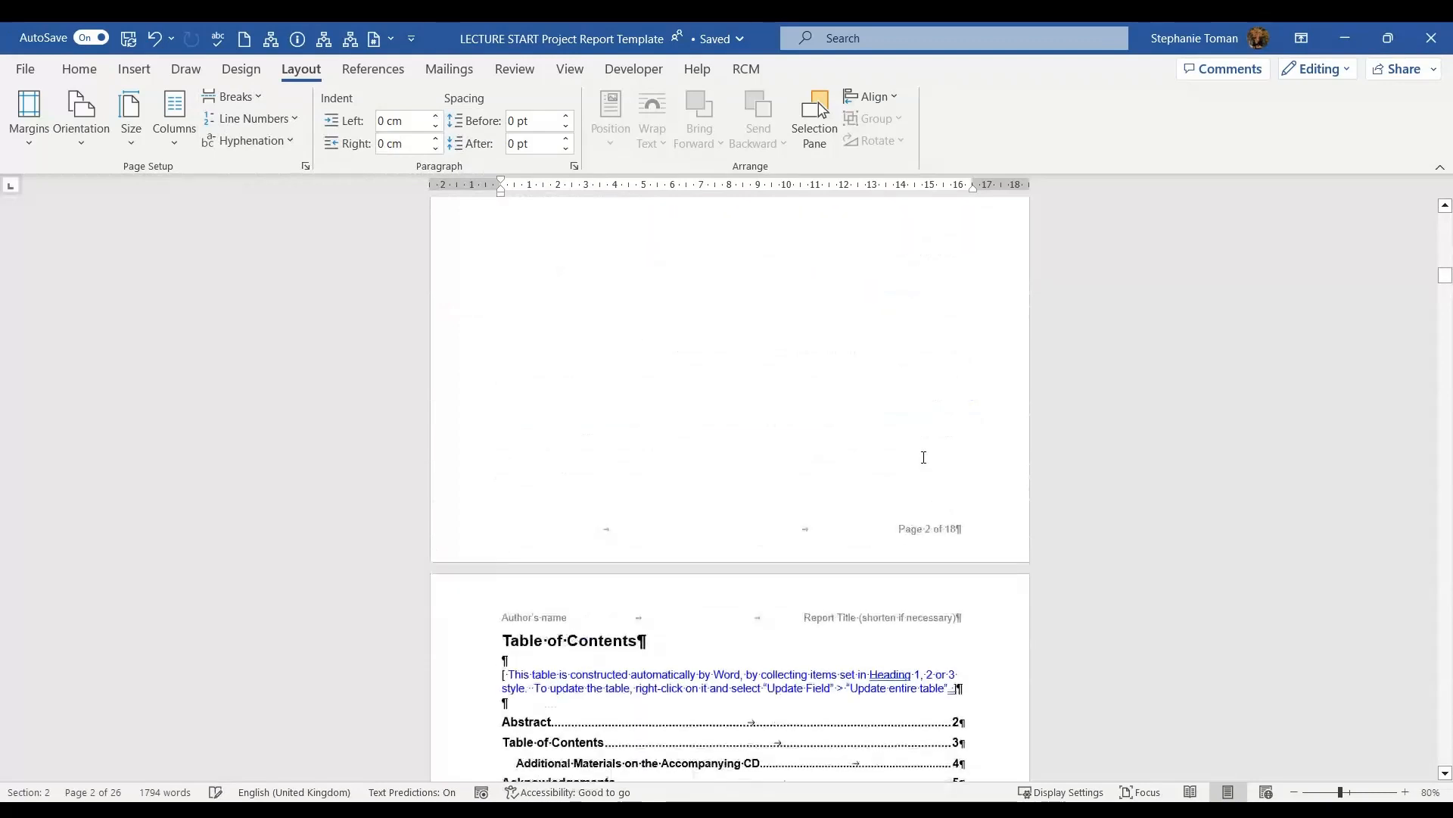
scroll(923, 458, down, 4)
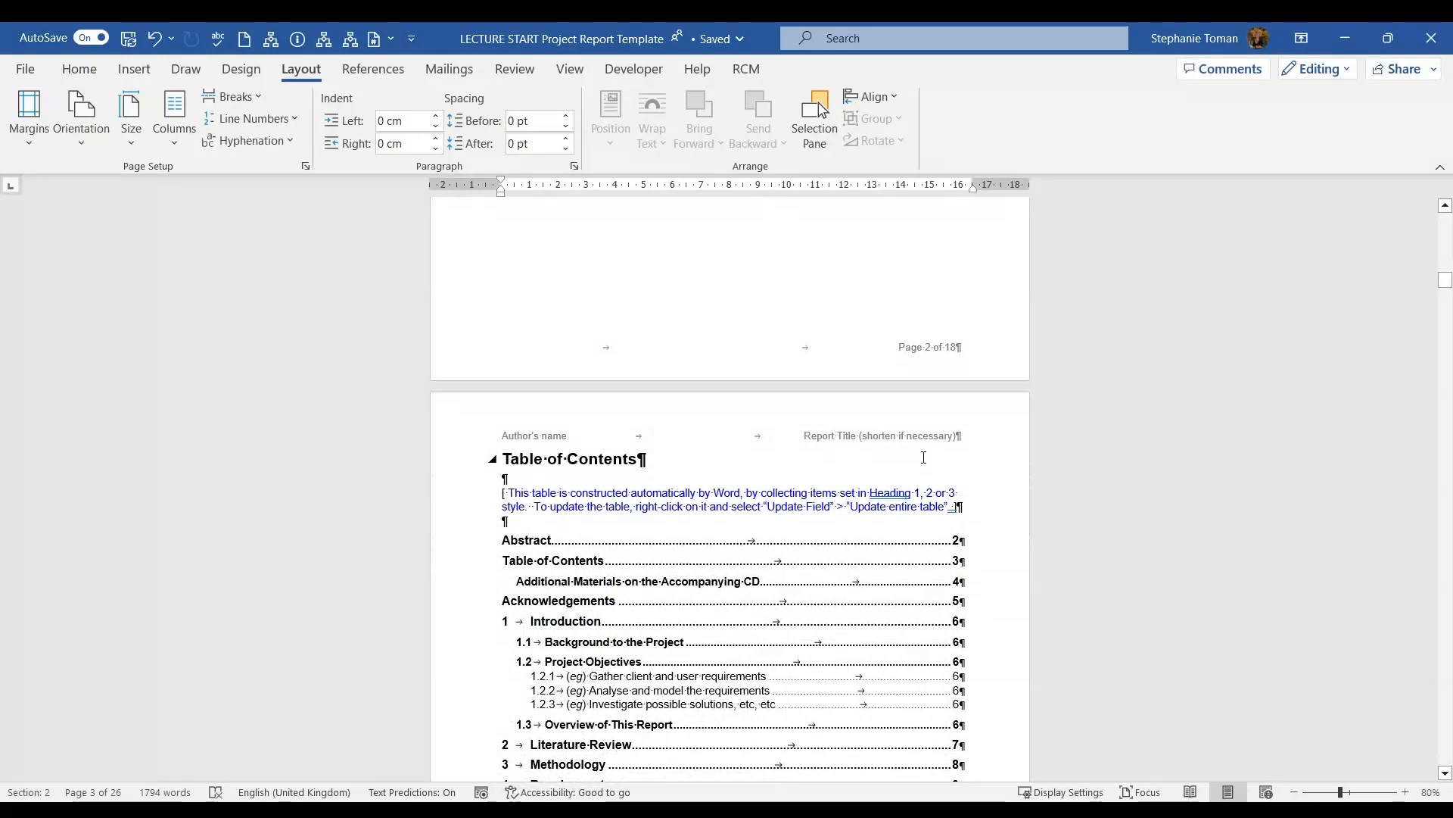
scroll(931, 464, up, 9)
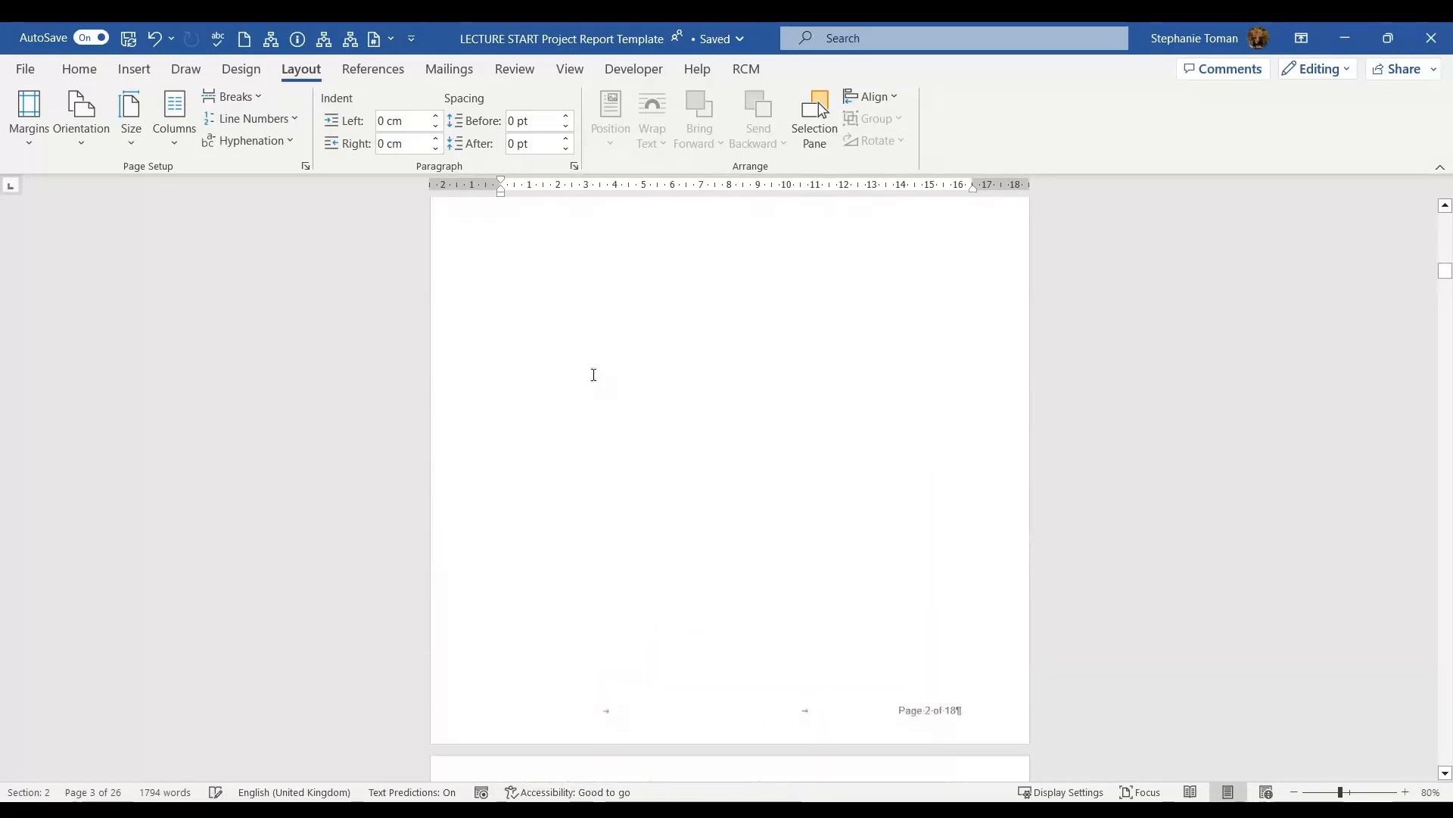
scroll(560, 337, up, 4)
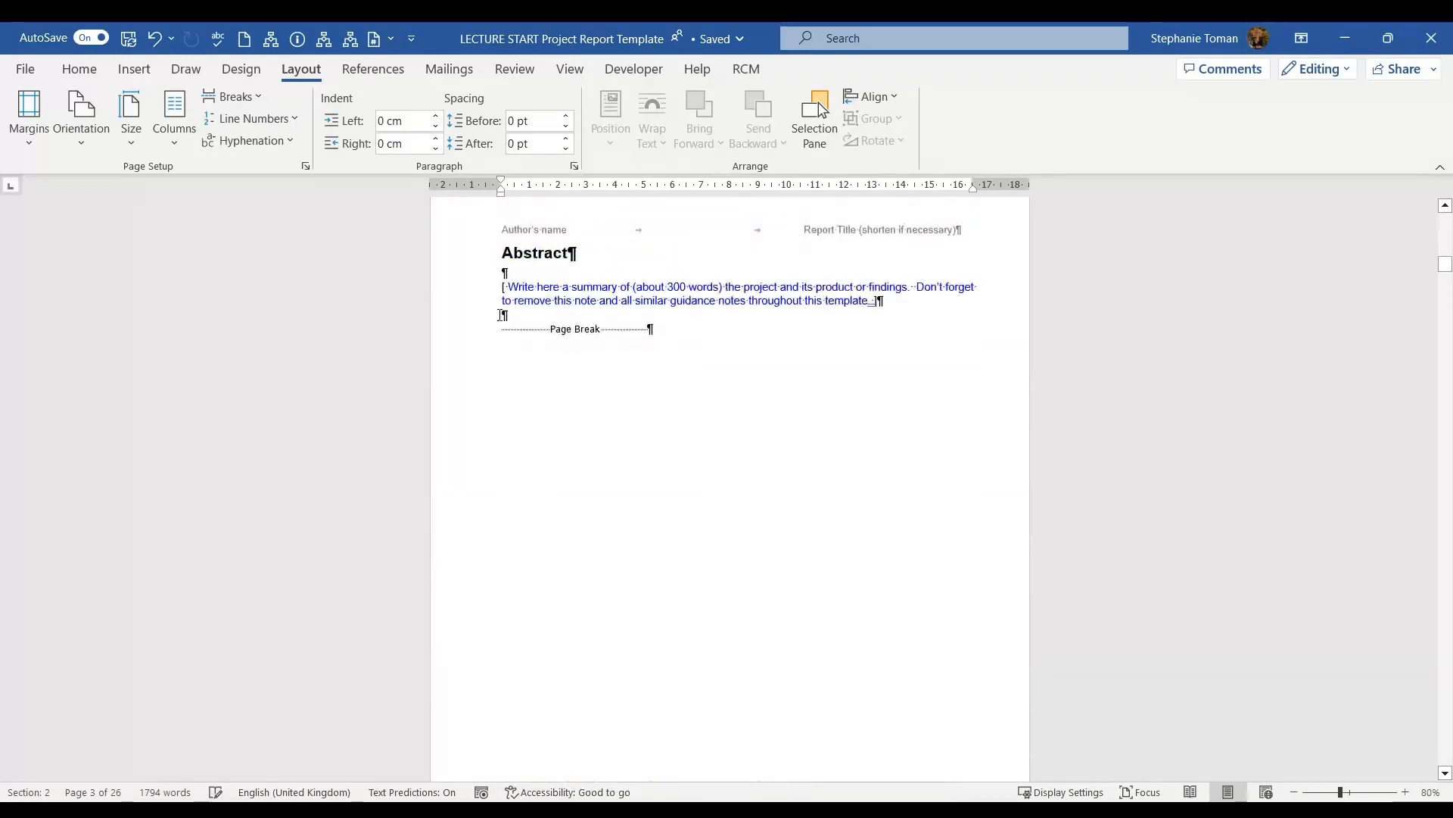
click(503, 315)
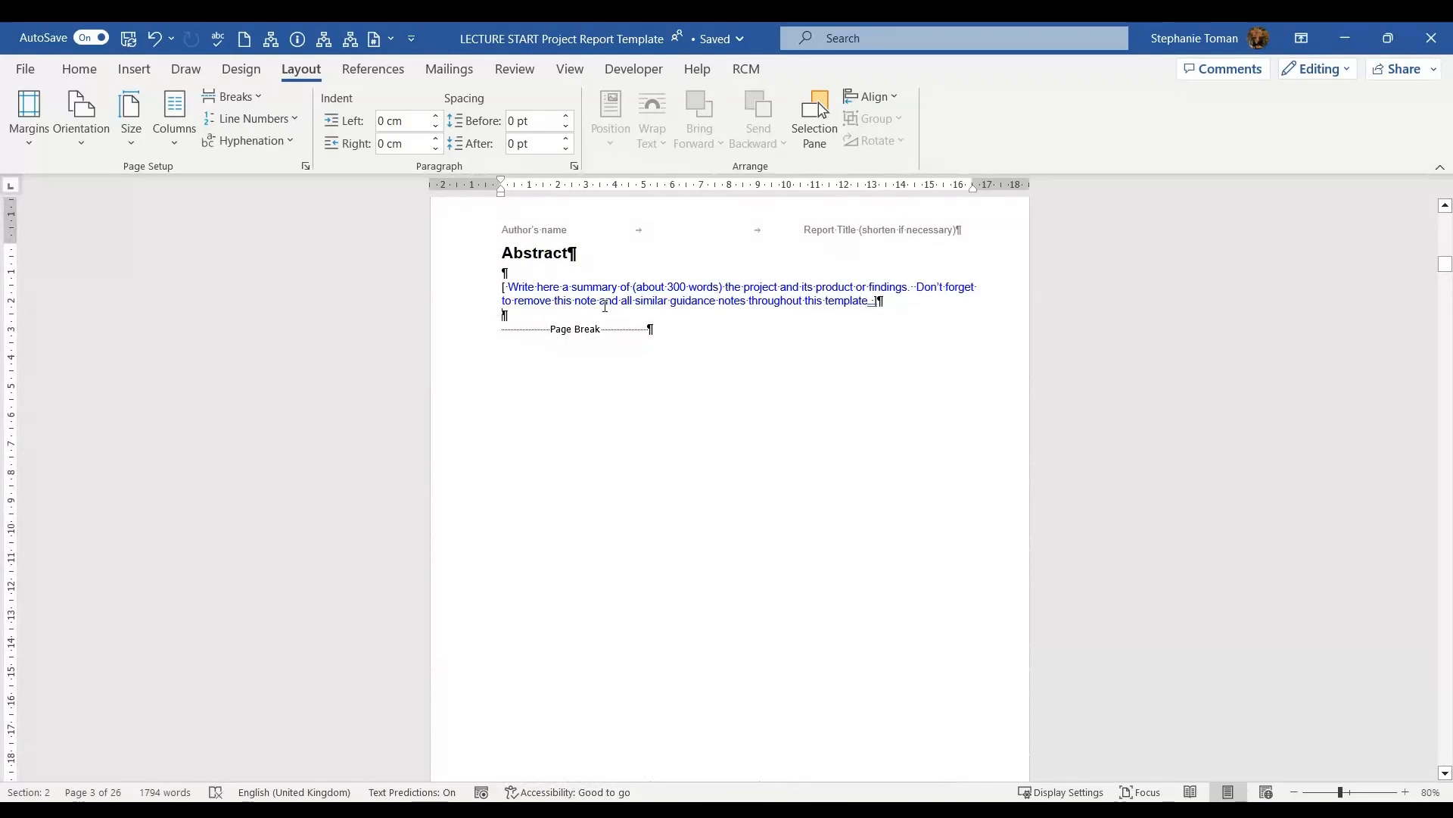
click(472, 317)
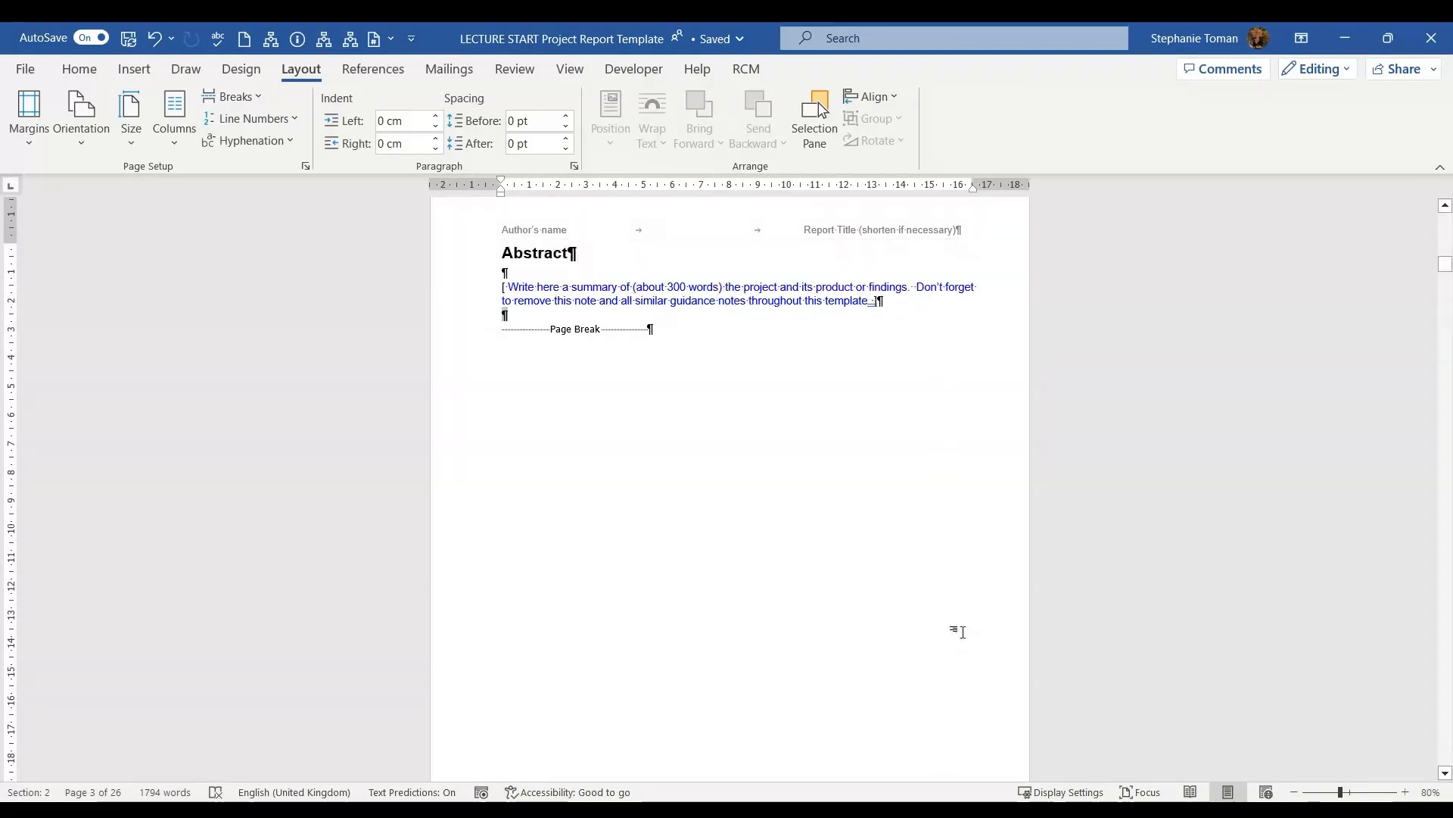
scroll(958, 607, down, 1)
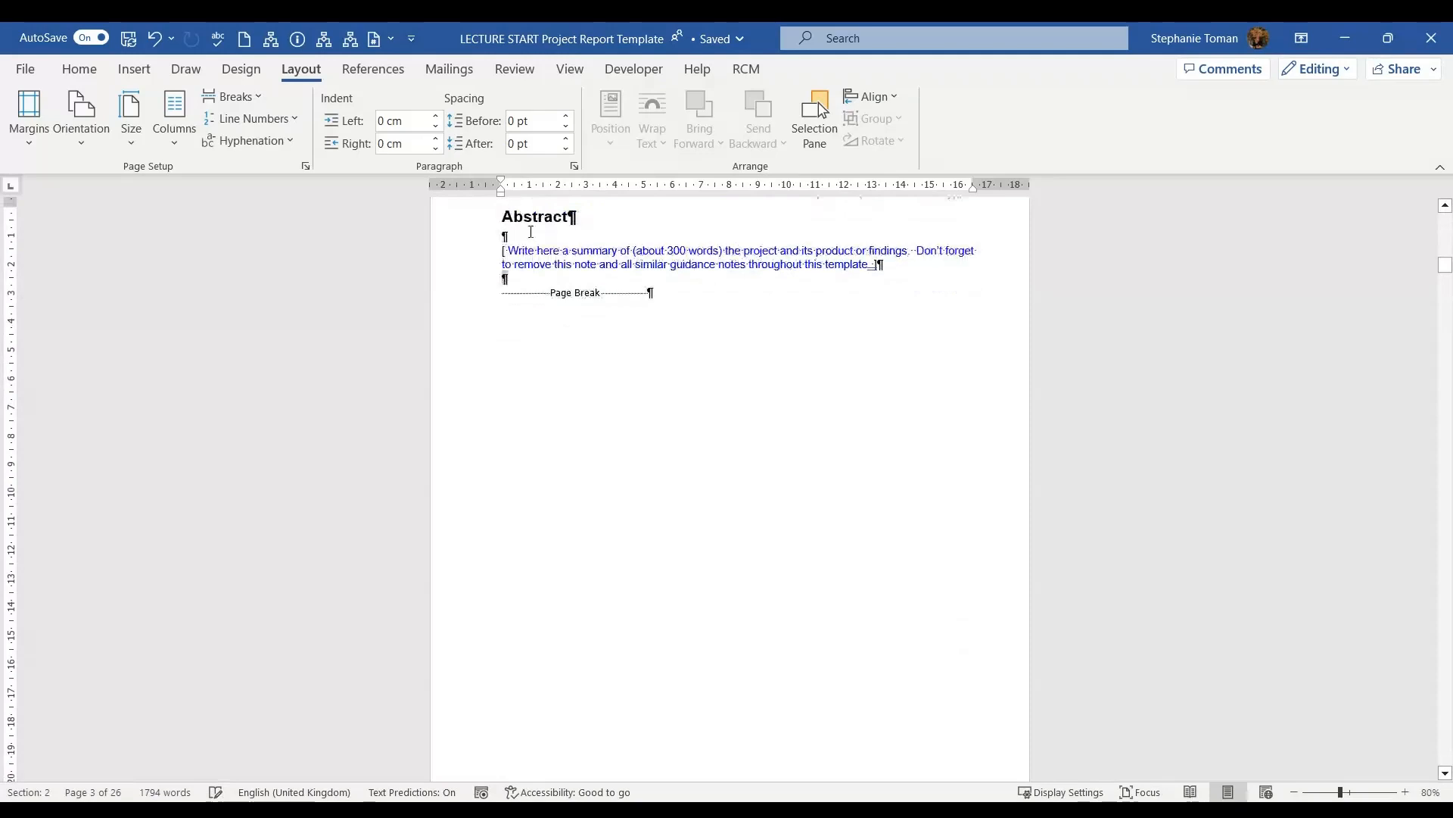
scroll(957, 608, up, 2)
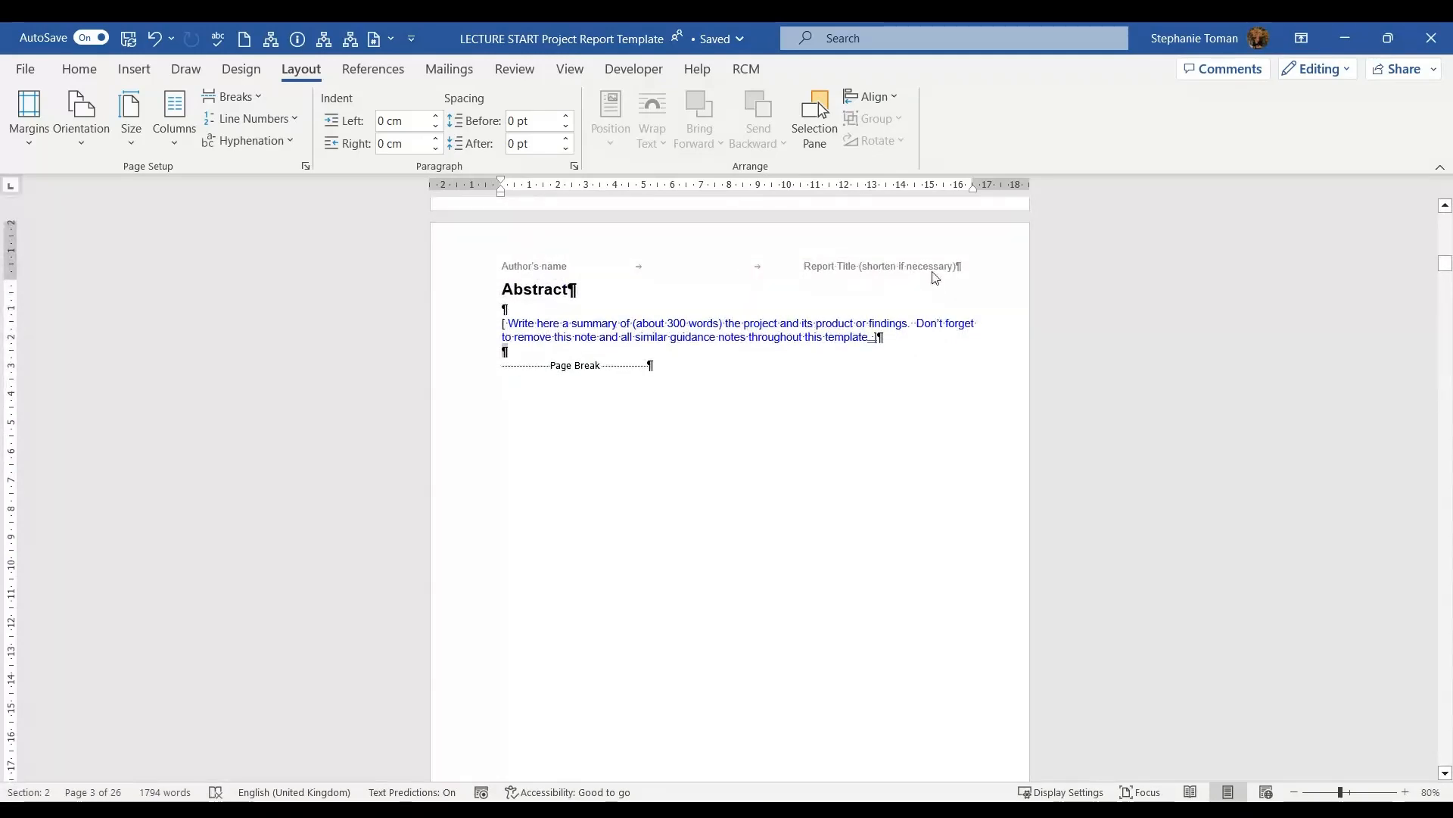
Open the Abstract page header, select the "Author's name" placeholder and view the document information that can be inserted.
double_click(505, 266)
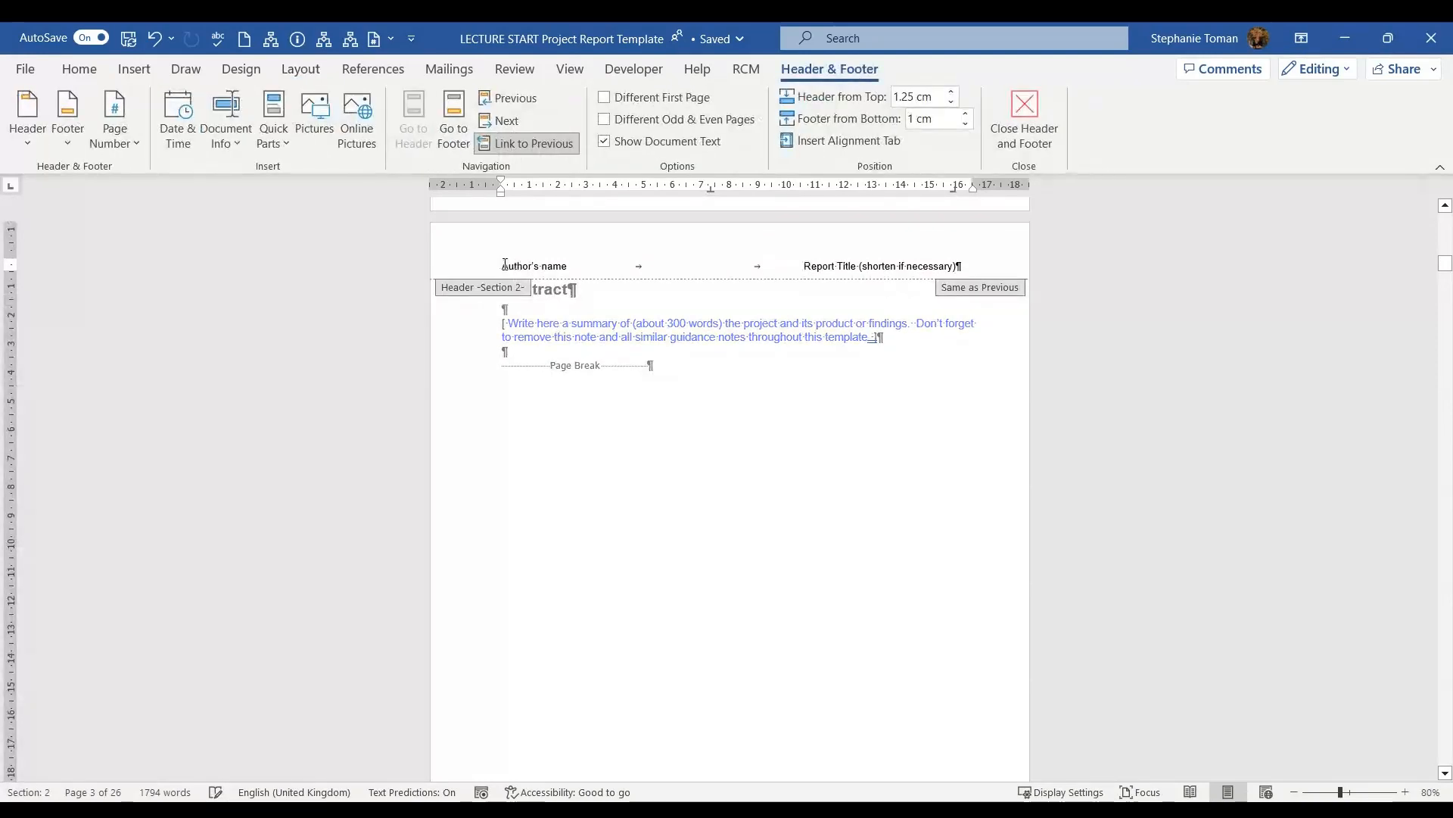
drag(511, 265, 566, 265)
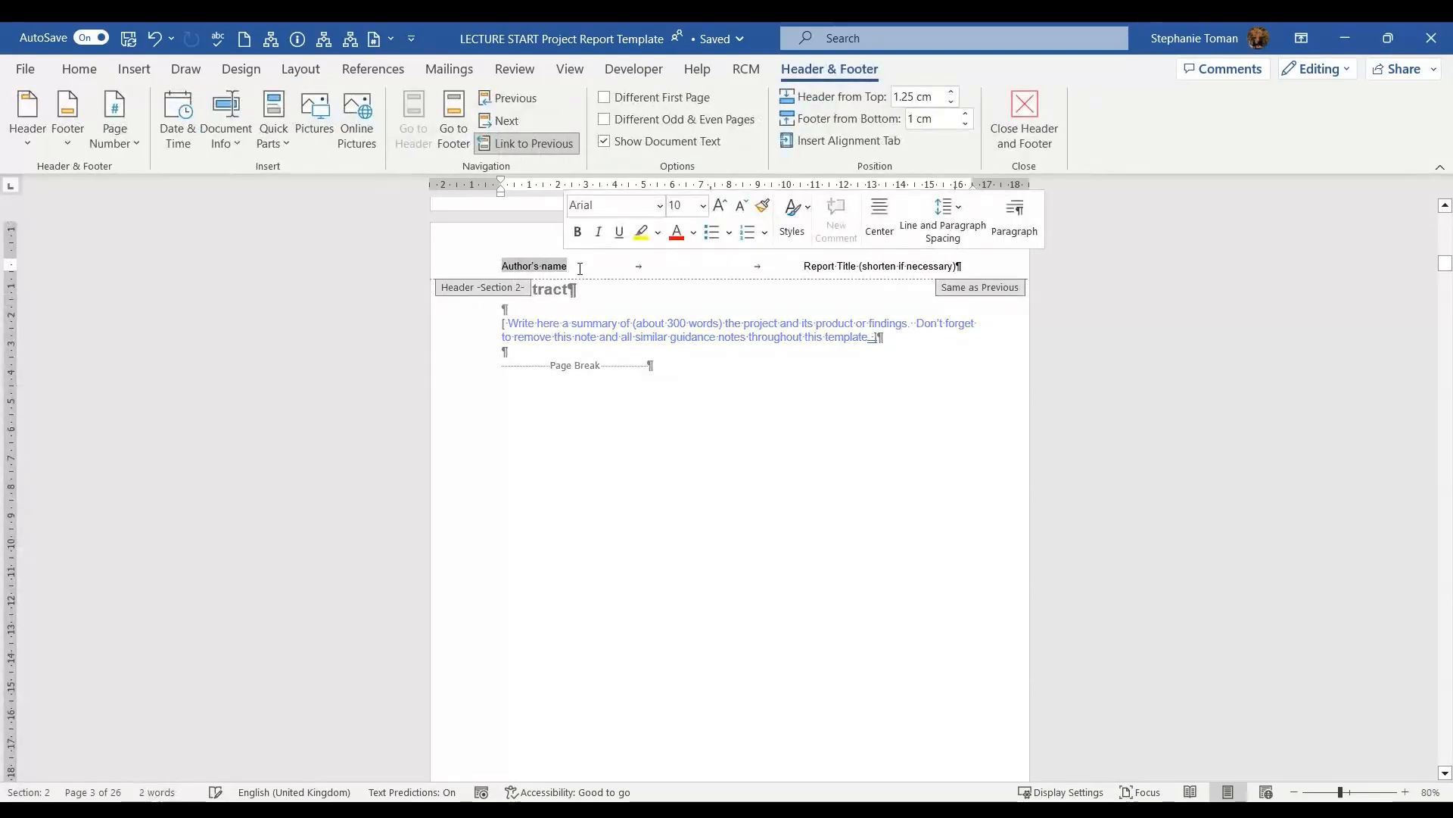
click(240, 146)
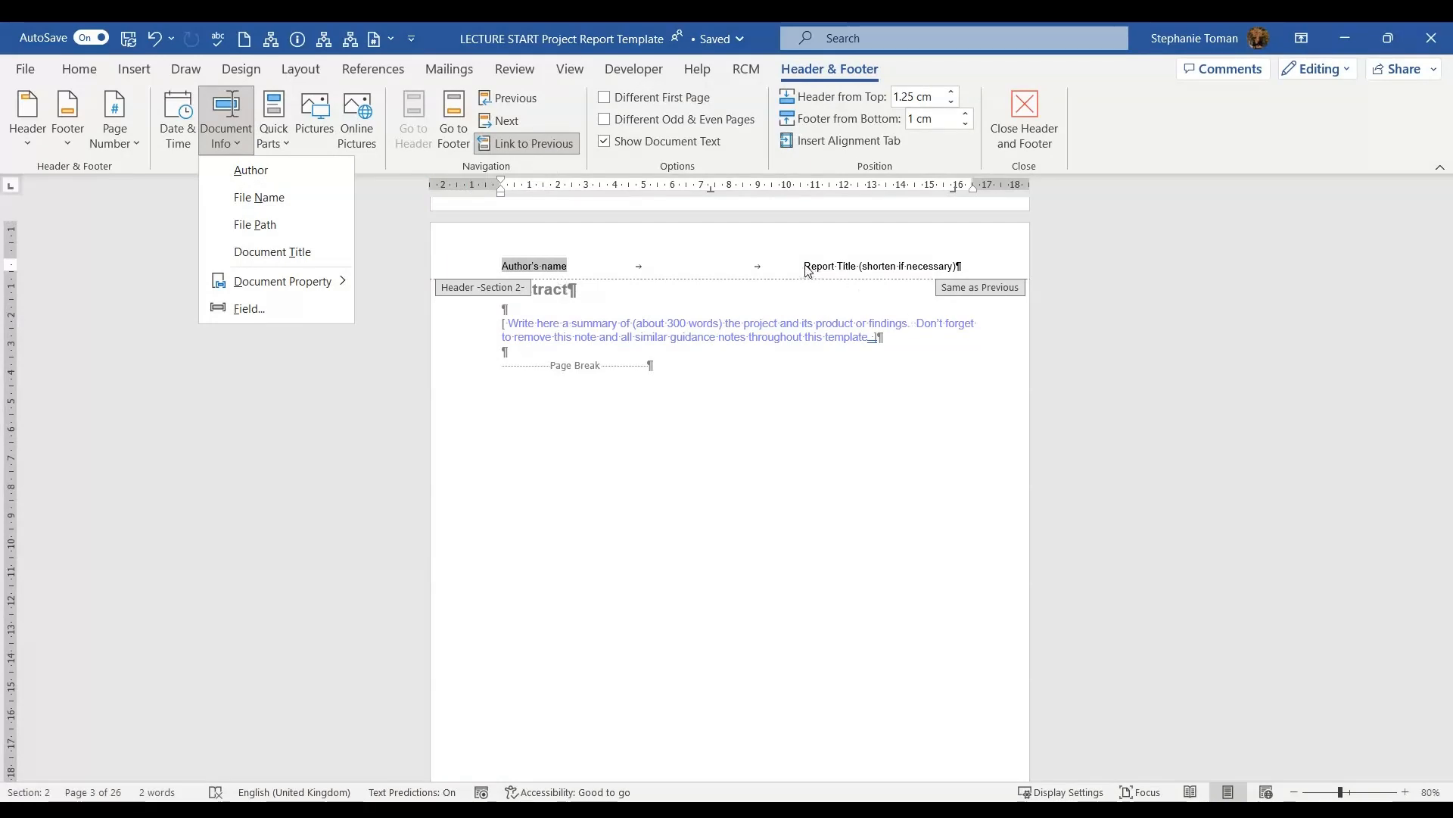
click(868, 533)
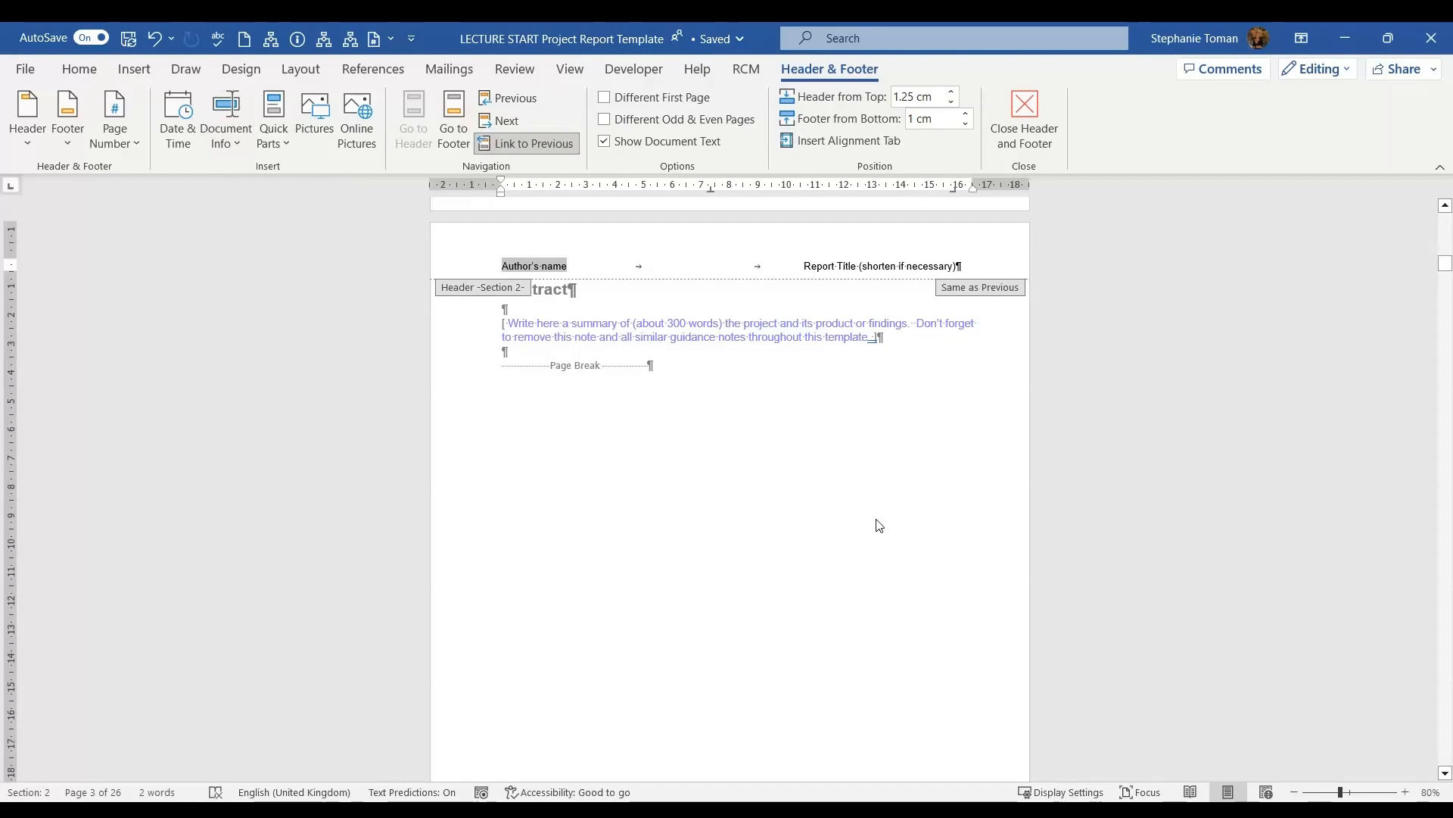
Return from the header to the Abstract page's body text, briefly reopening the header and closing it again.
scroll(878, 524, down, 3)
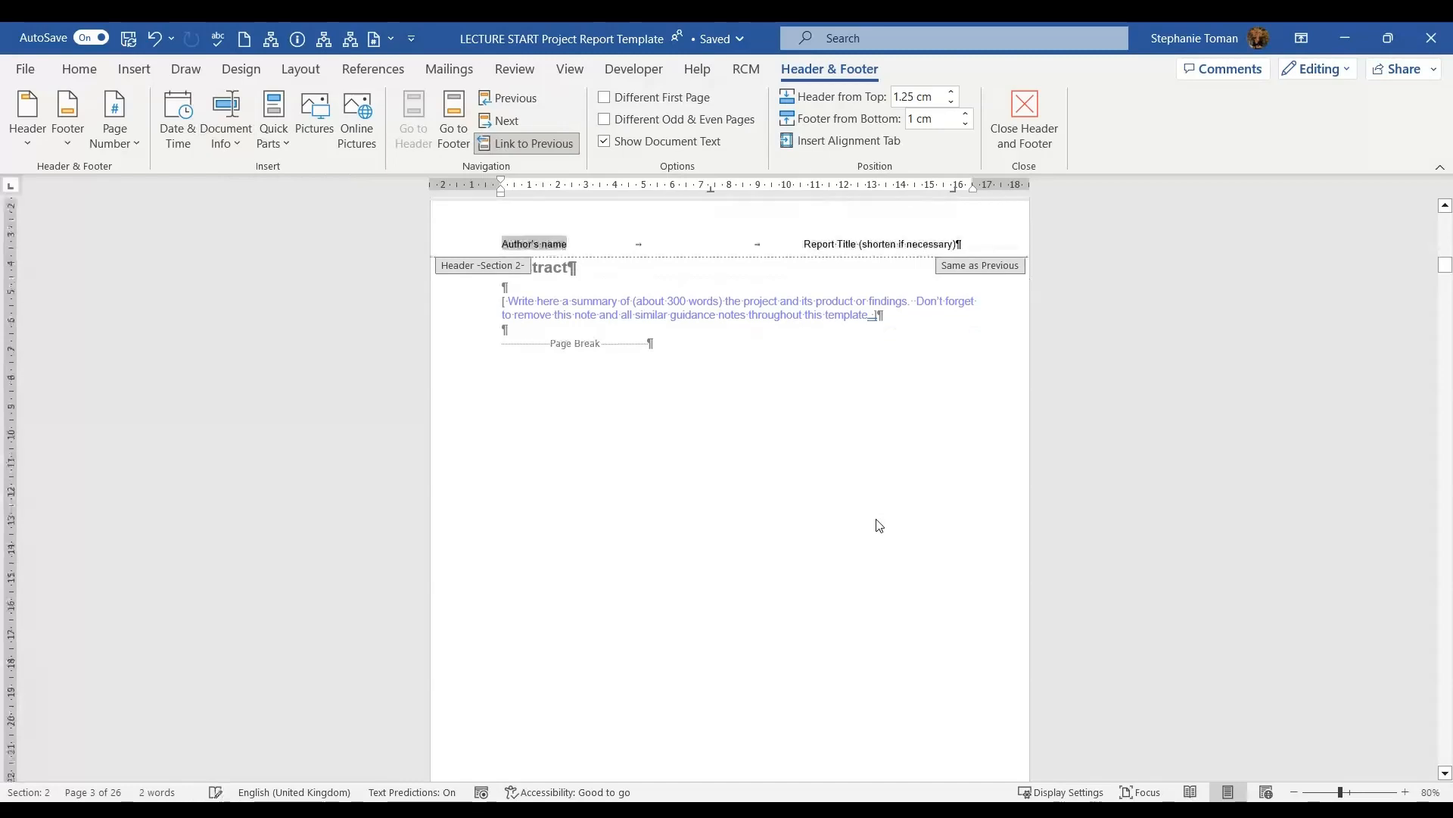
double_click(822, 464)
scroll(820, 454, up, 2)
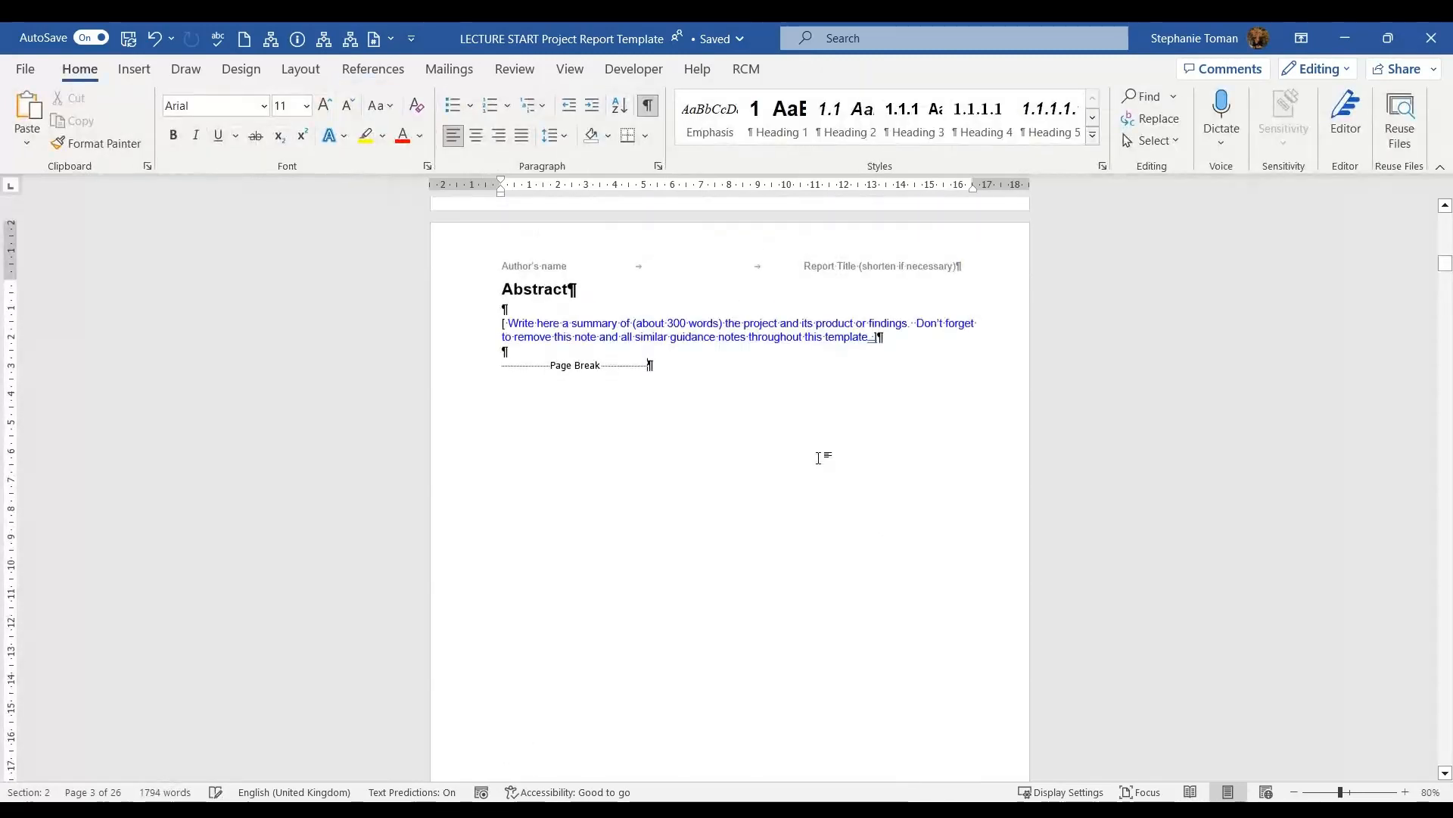
double_click(723, 263)
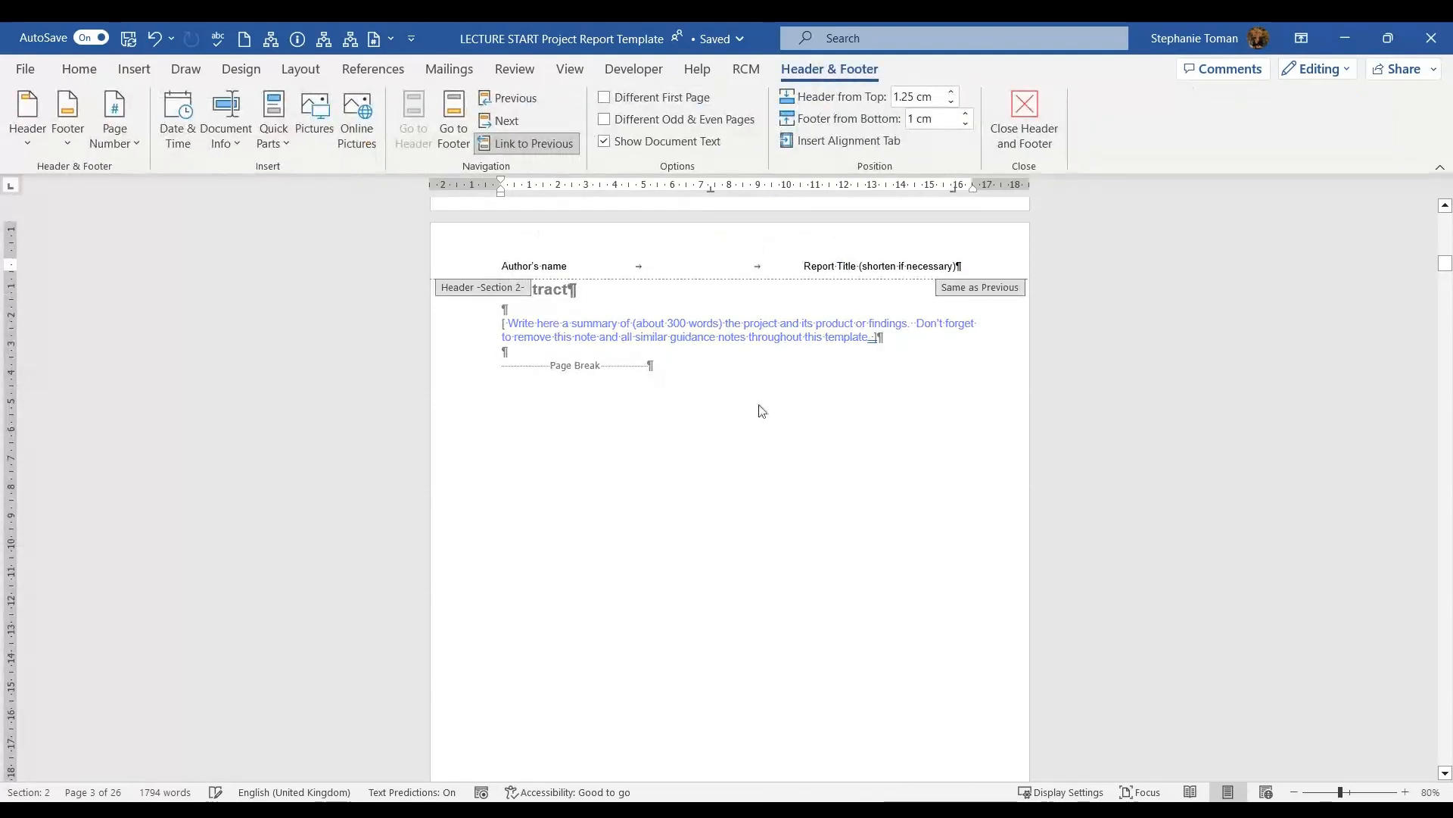
double_click(785, 449)
scroll(810, 514, down, 3)
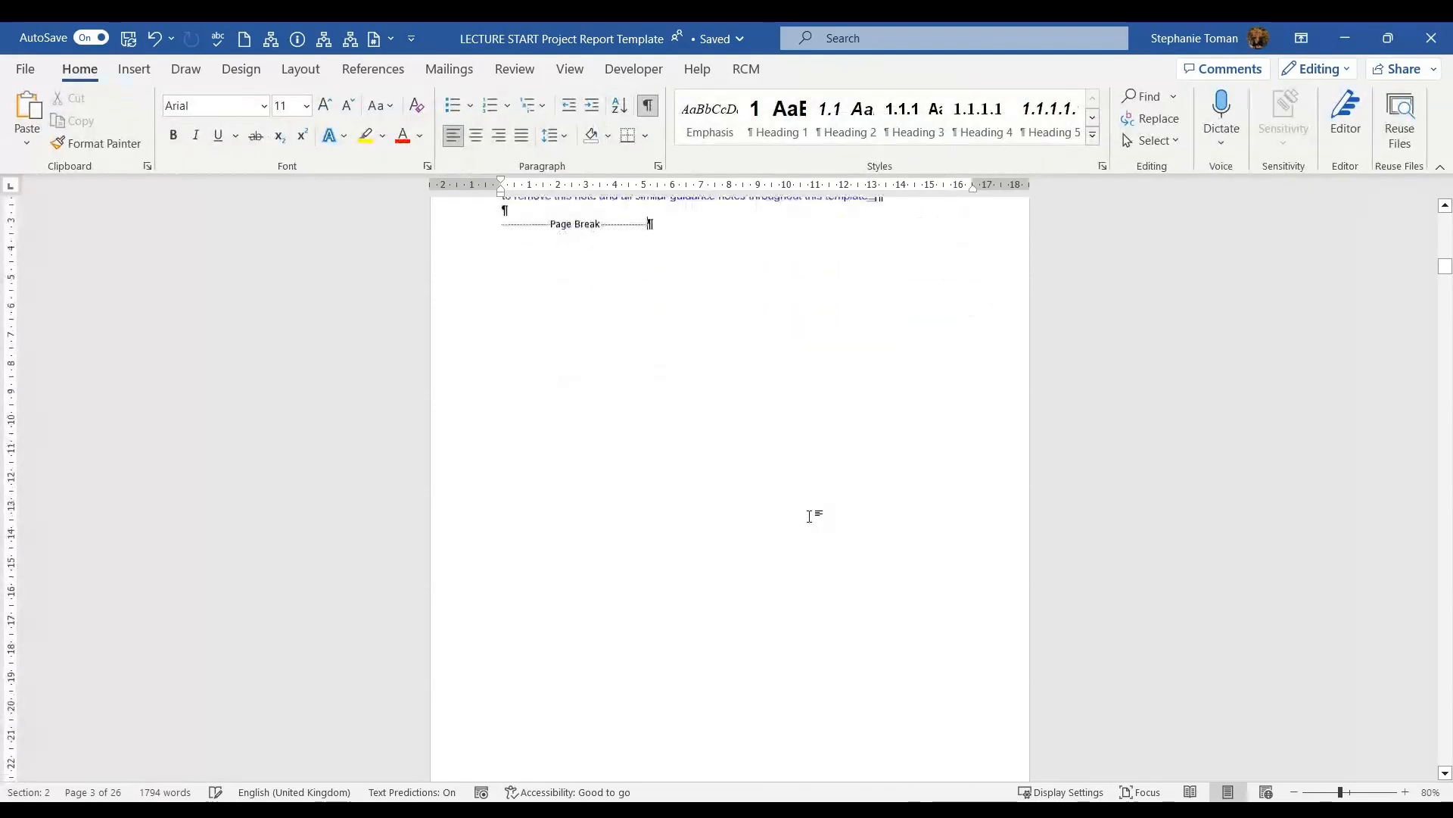
Examine the footer page numbering from the Abstract page back to the cover page's section break and view the available page number options.
scroll(811, 514, down, 2)
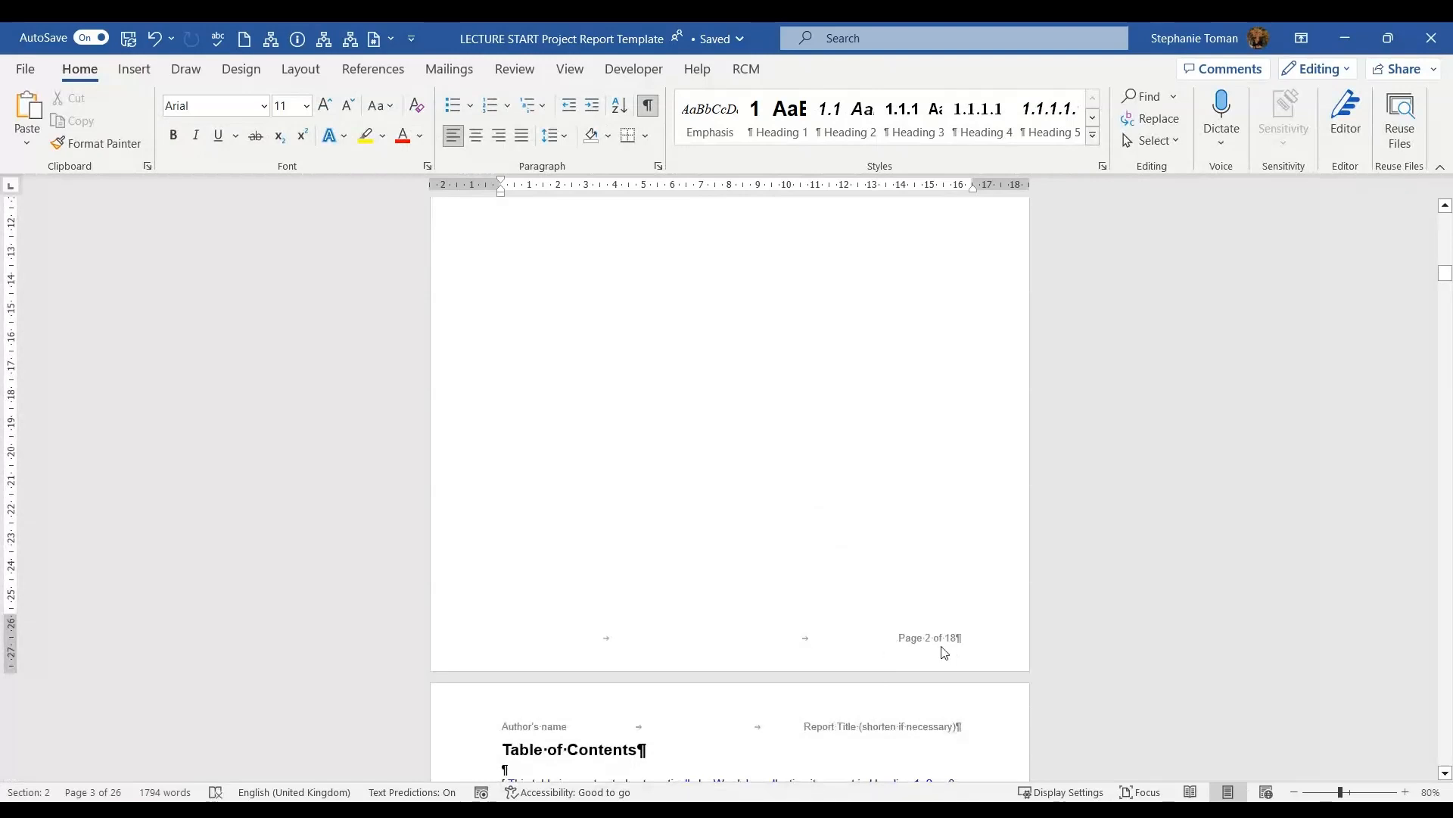
scroll(948, 642, up, 5)
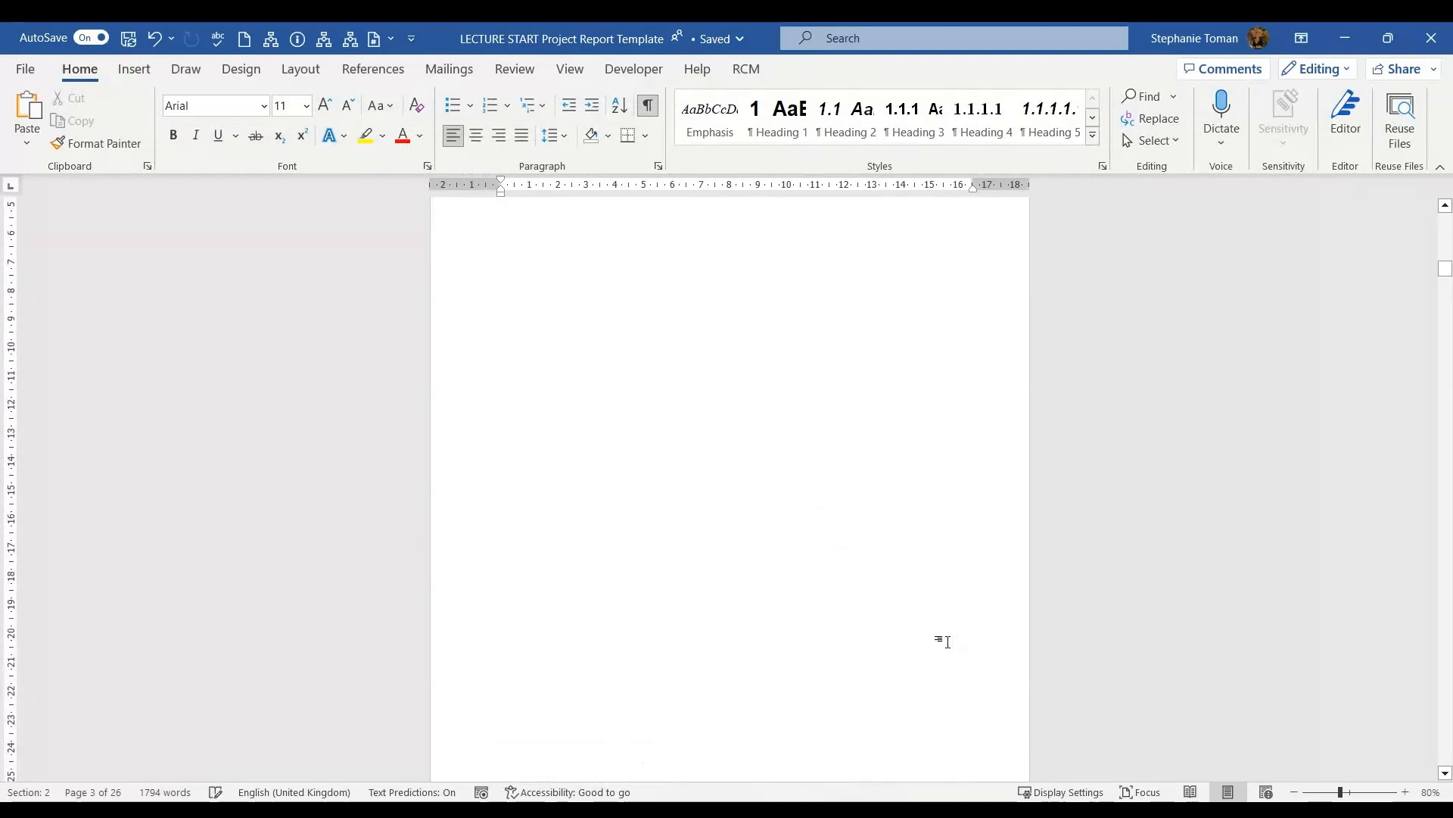
scroll(948, 642, up, 12)
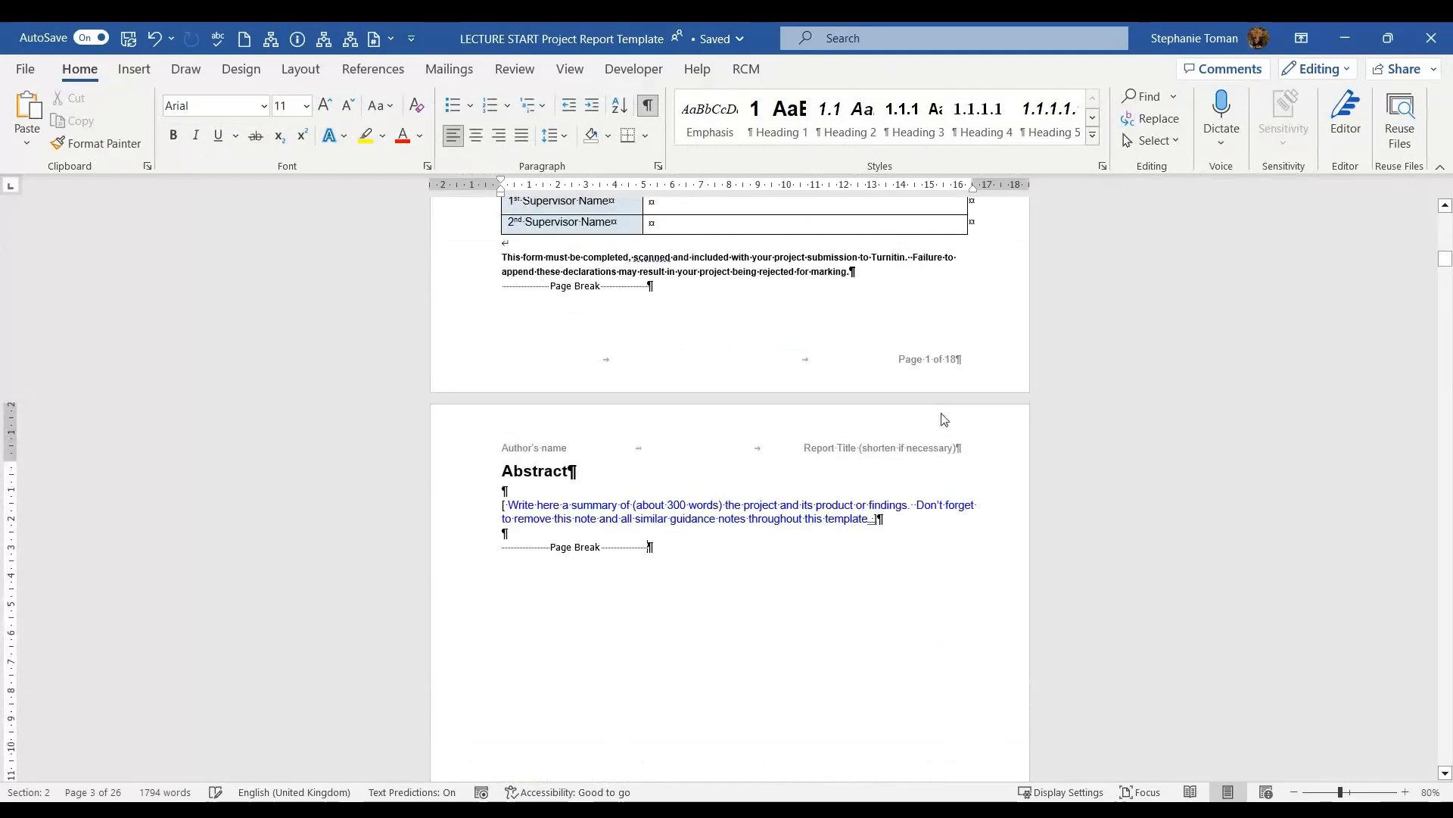
scroll(943, 389, up, 12)
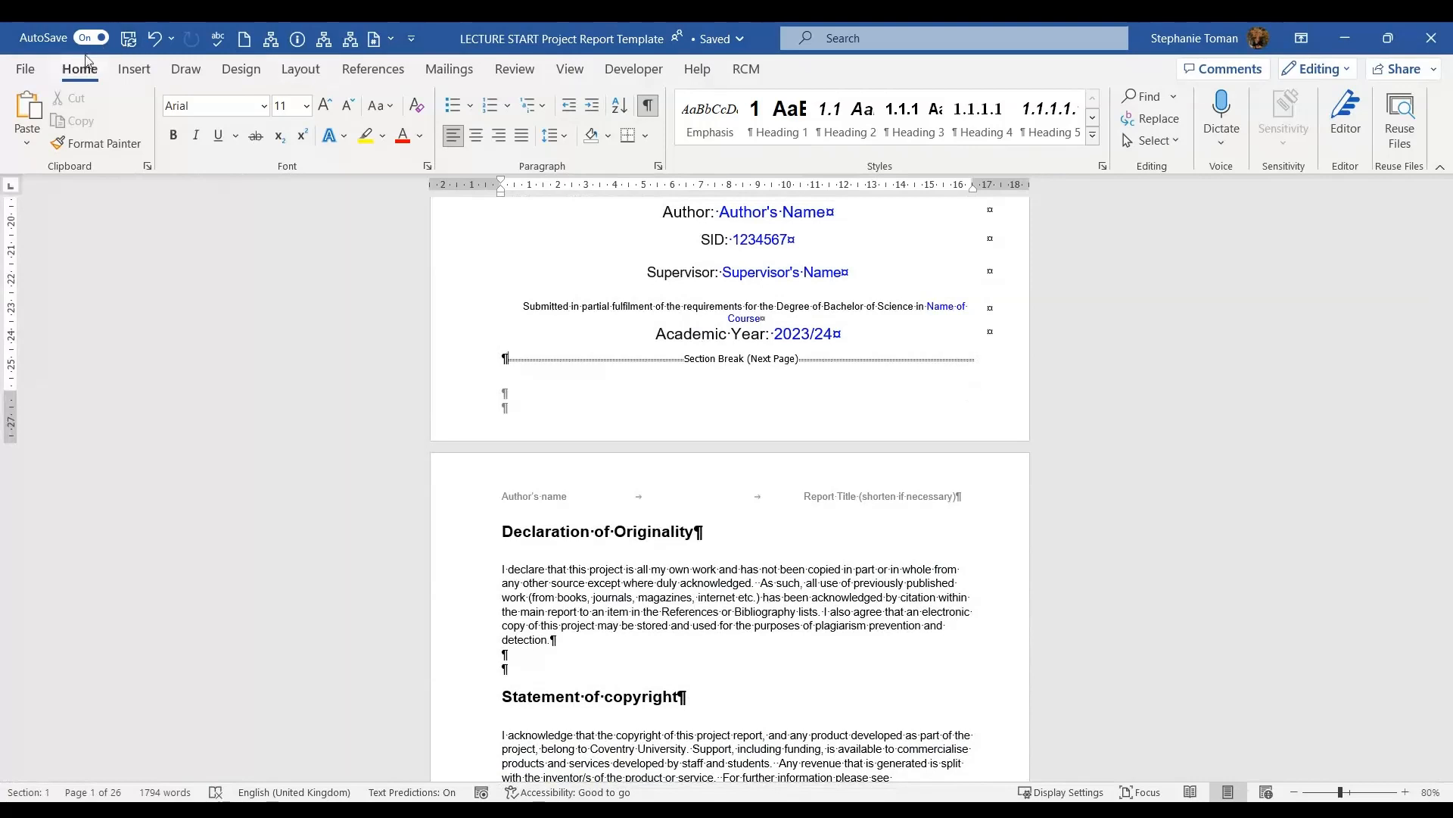
click(128, 72)
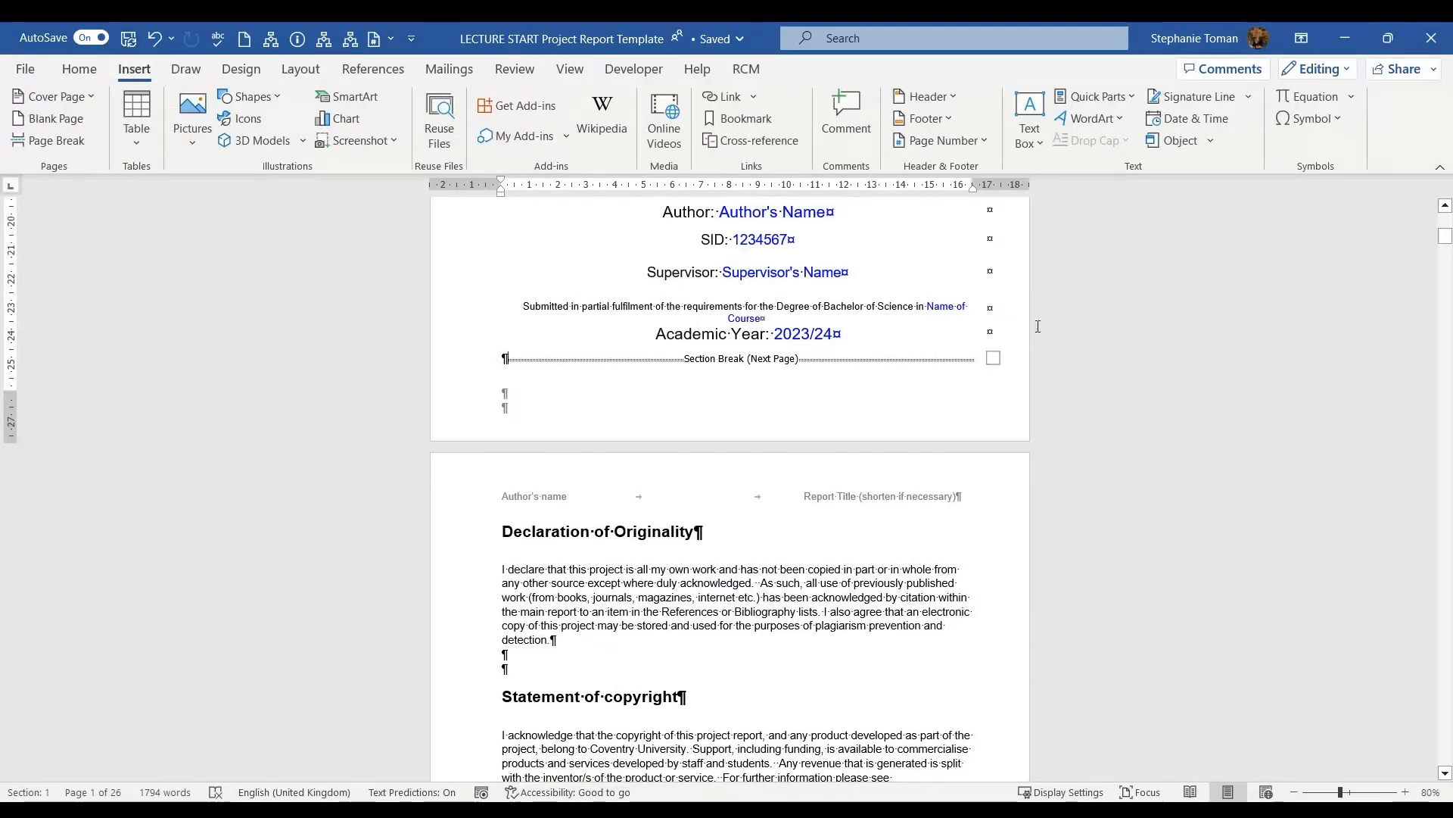
click(983, 141)
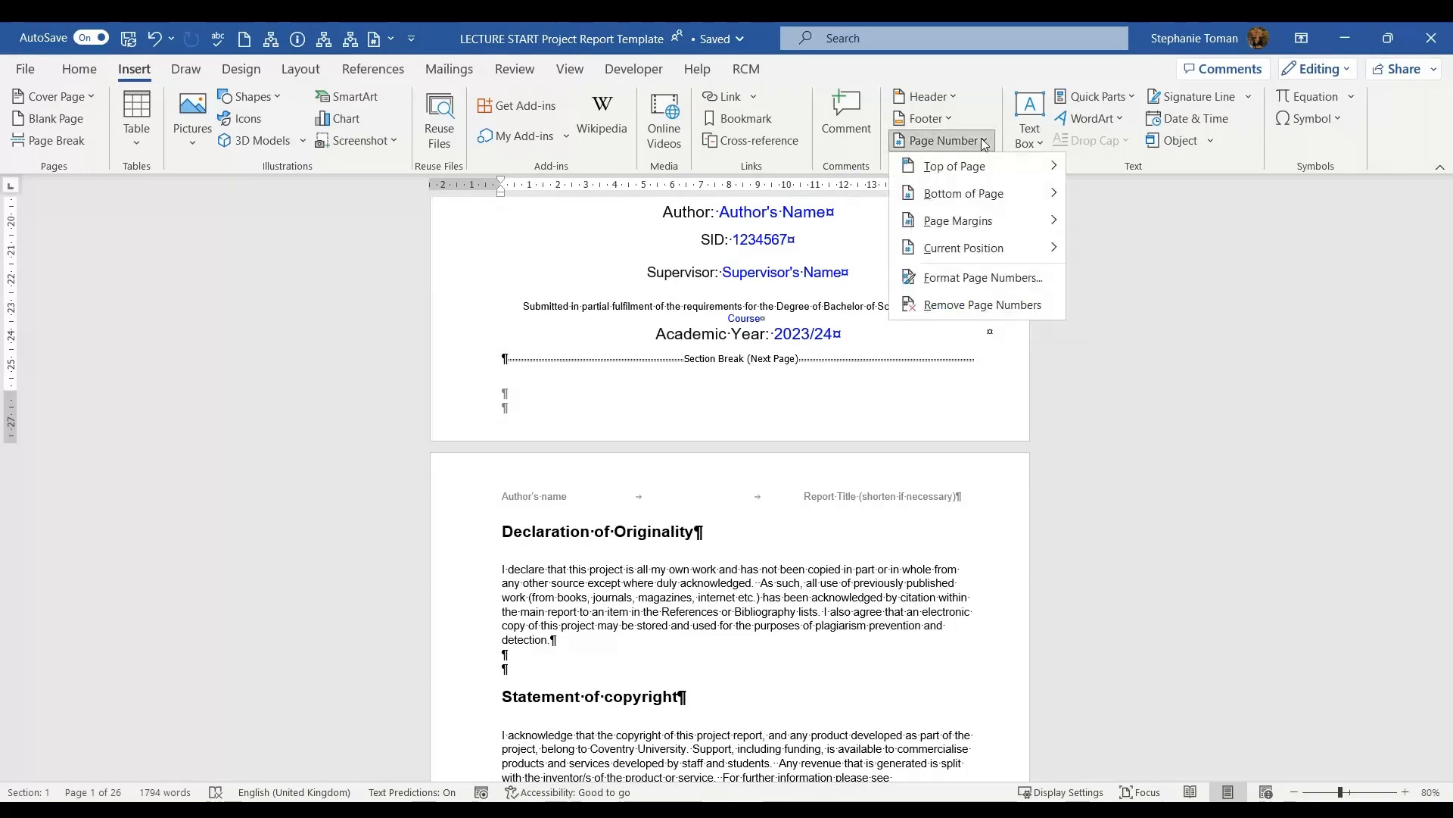